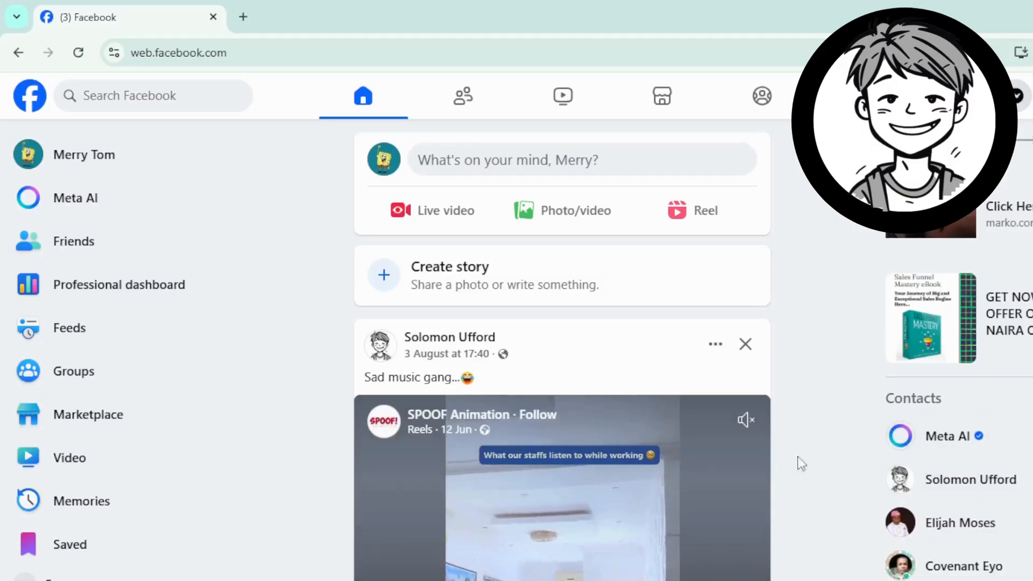
# Step: Expand the left sidebar's shortcuts list with See more
pyautogui.scroll(-2, 240, 428)
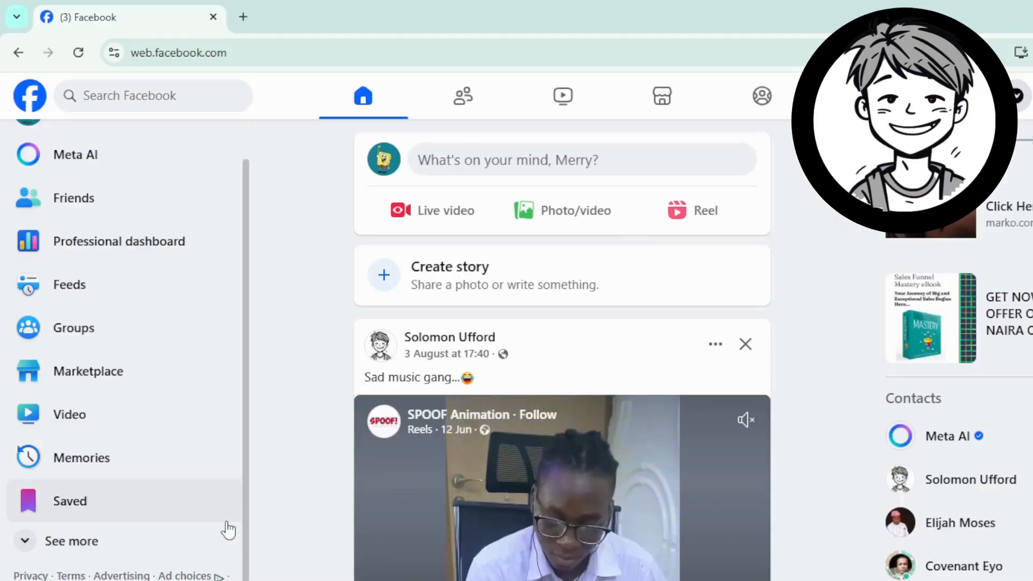
pyautogui.scroll(1, 170, 452)
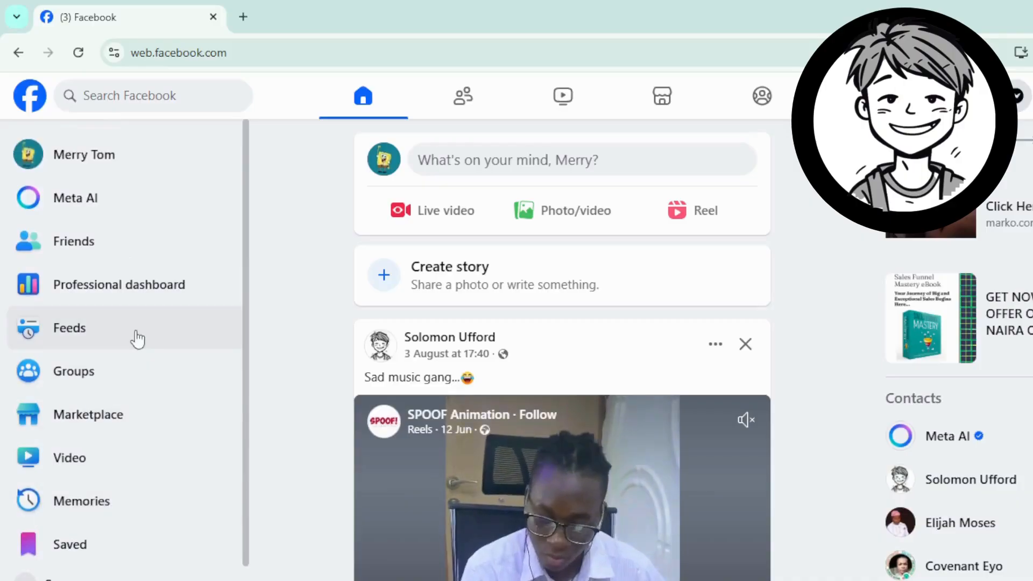
pyautogui.scroll(-1, 129, 376)
pyautogui.scroll(1, 97, 322)
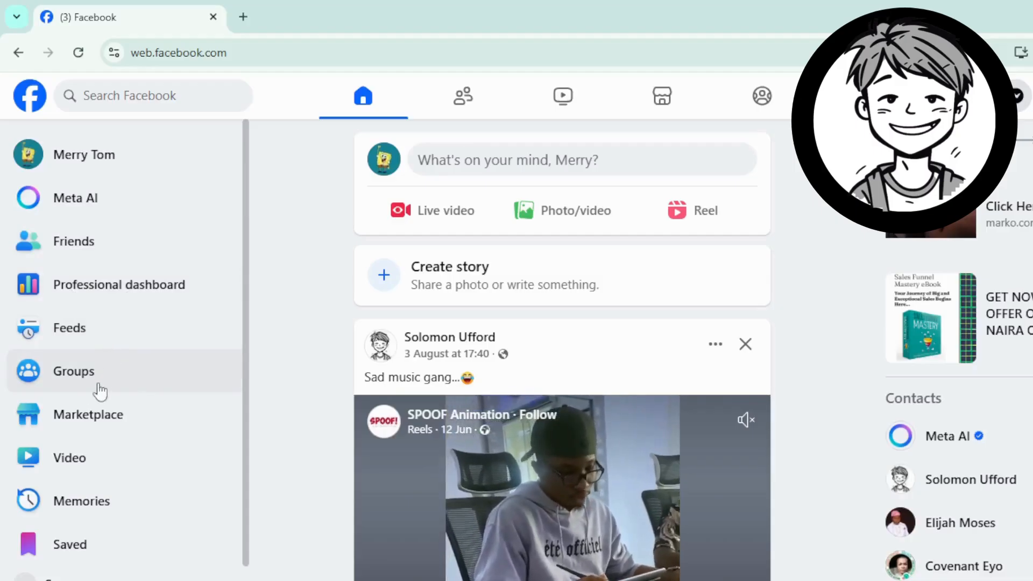
pyautogui.scroll(-1, 138, 494)
pyautogui.scroll(-1, 141, 505)
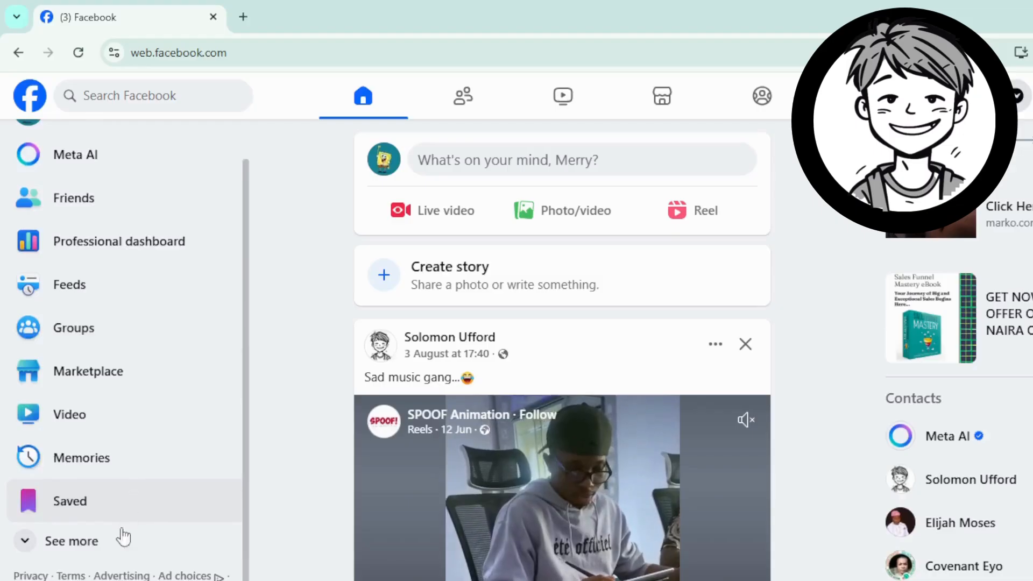
pyautogui.click(86, 542)
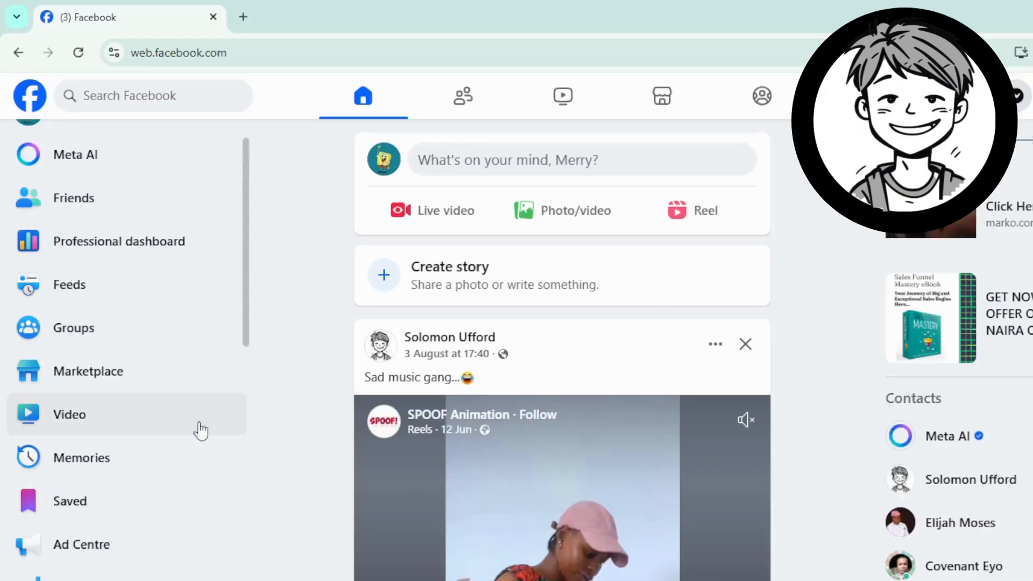
# Step: Open the Pages section and start creating a new profile or Page
pyautogui.scroll(-5, 176, 427)
pyautogui.scroll(-4, 176, 427)
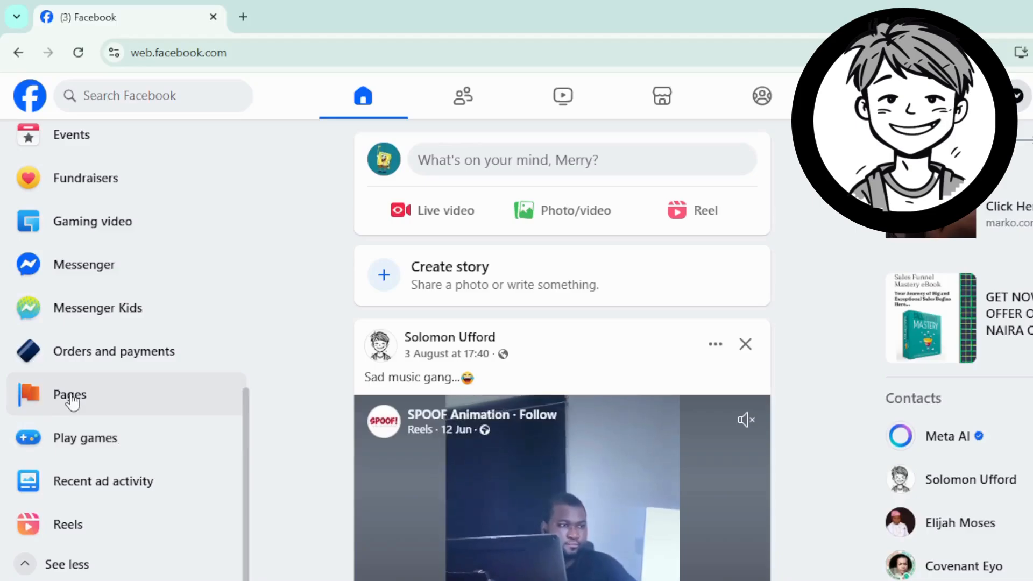
pyautogui.click(73, 402)
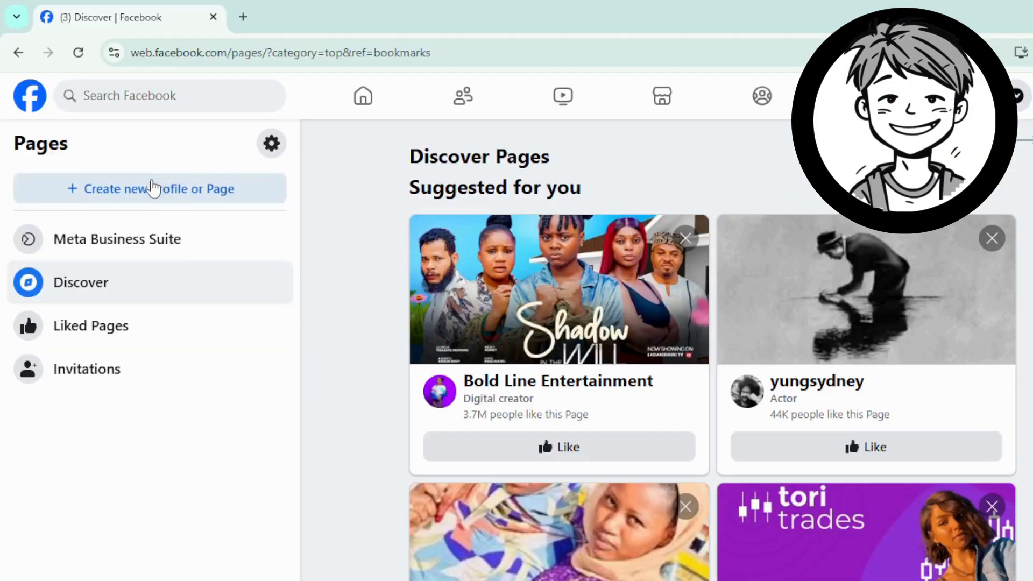
pyautogui.click(156, 187)
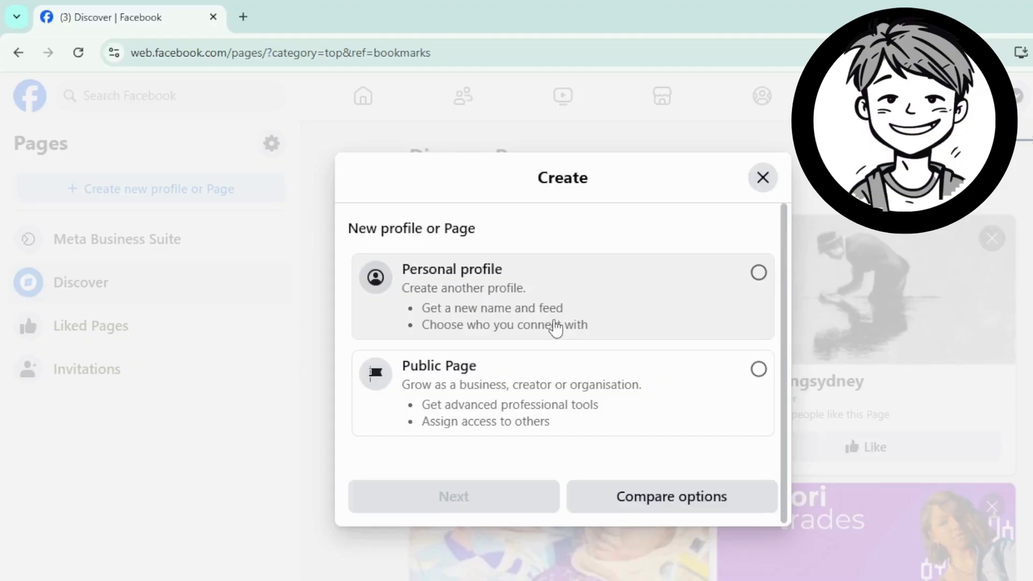
# Step: Choose Public Page and begin the Page setup with Get started
pyautogui.click(548, 392)
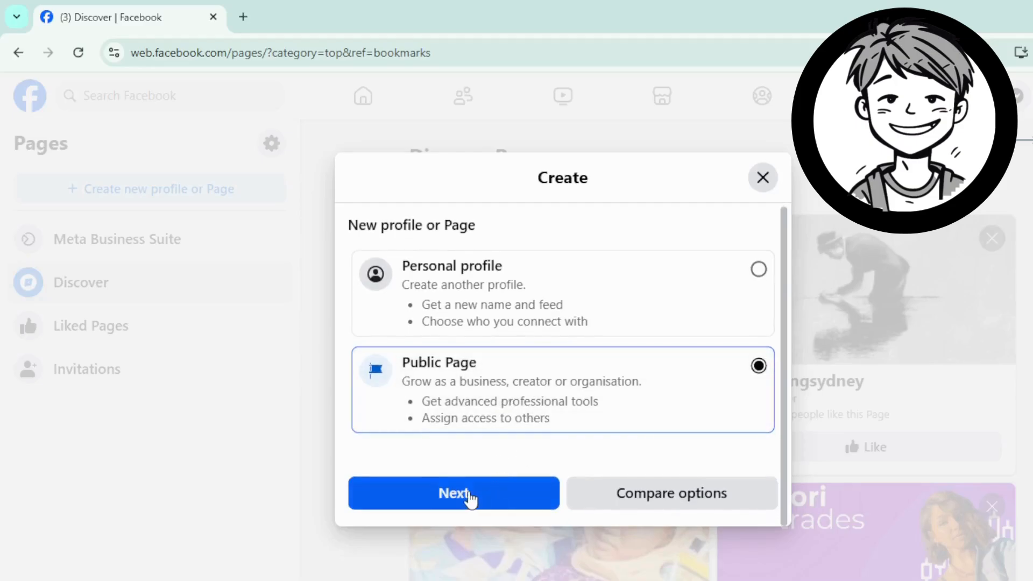
pyautogui.click(468, 498)
pyautogui.scroll(-4, 537, 477)
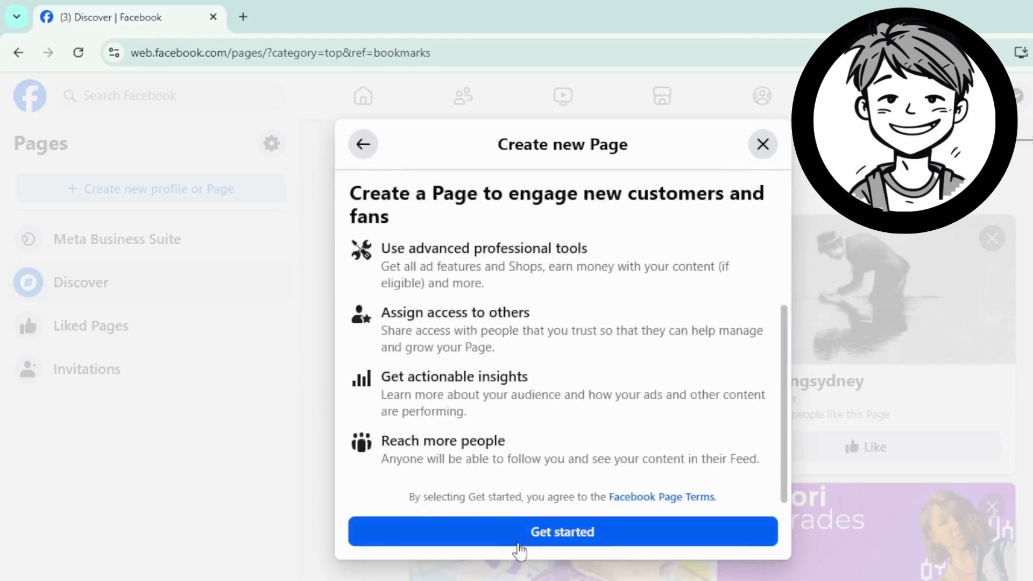
pyautogui.click(515, 538)
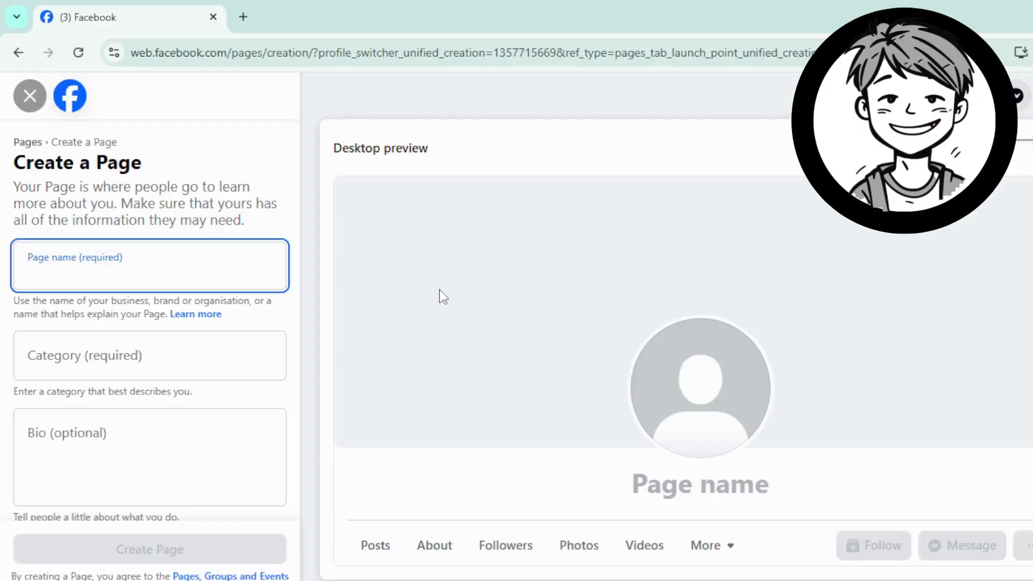
# Step: Name the new Page 'Solomon's style', correcting the typos along the way
pyautogui.write('s')
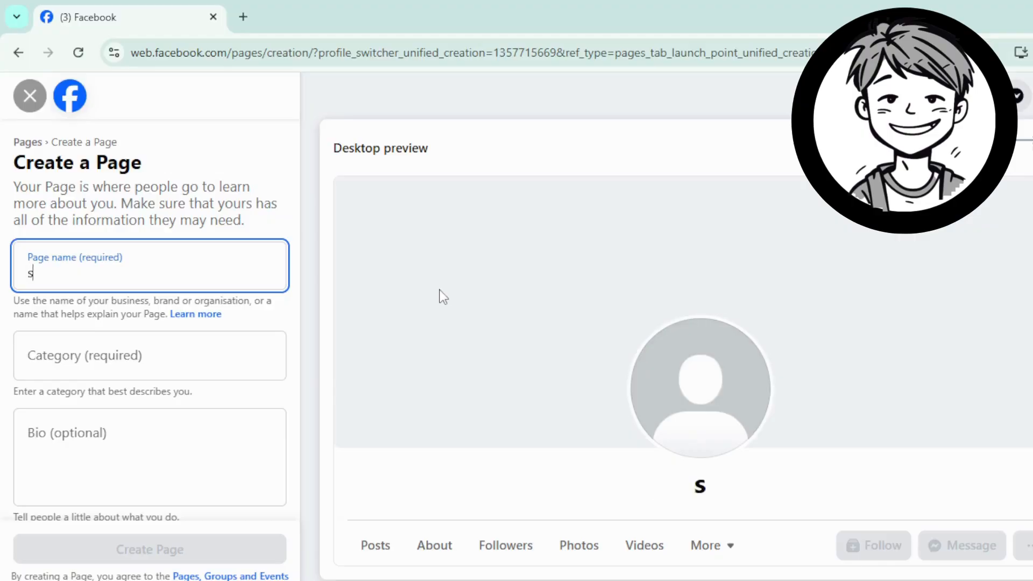
pyautogui.write('olomons ')
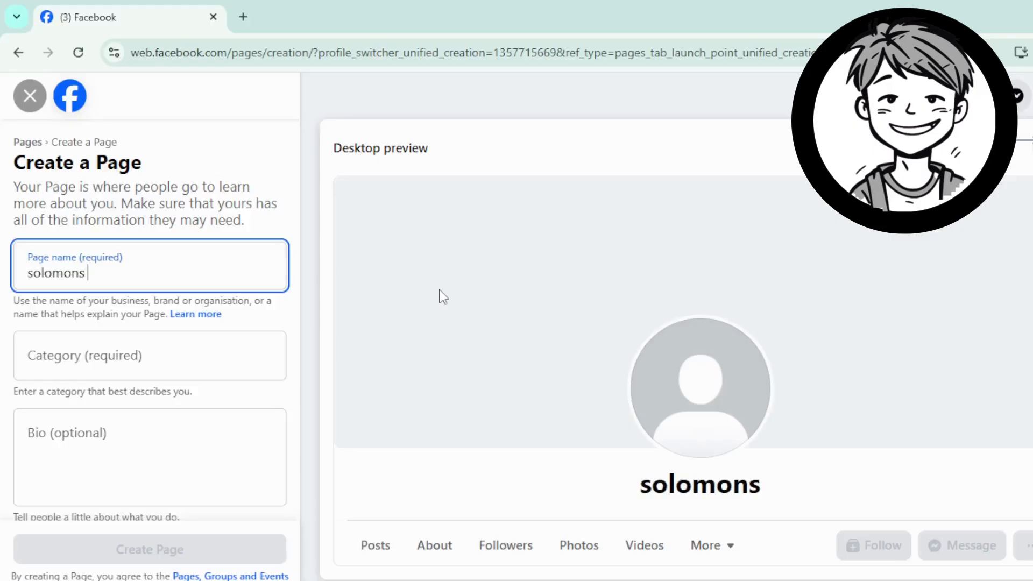
pyautogui.write('clo')
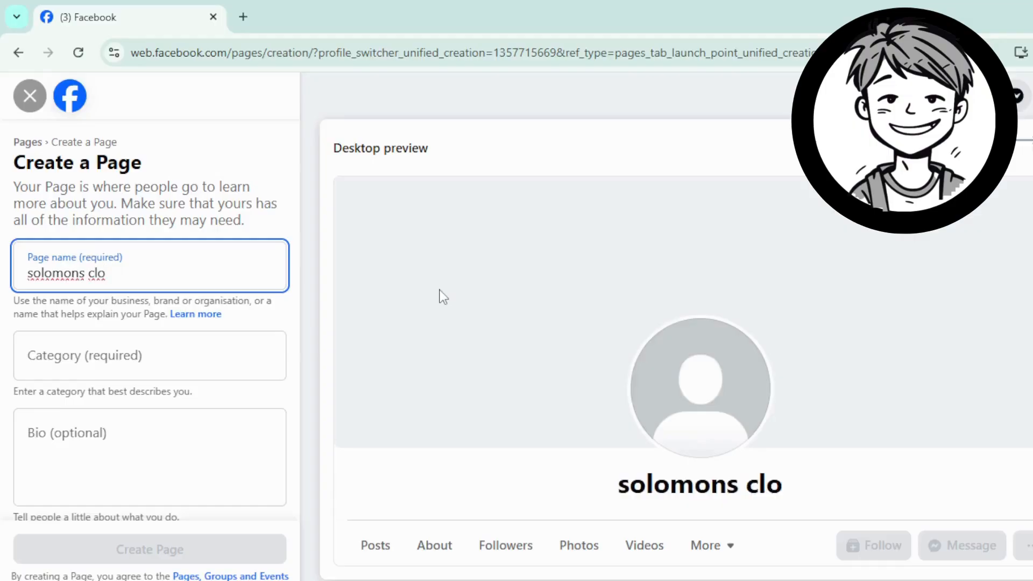
pyautogui.write('th')
pyautogui.press('BackSpace')
pyautogui.press('BackSpace')
pyautogui.press('BackSpace')
pyautogui.press('BackSpace')
pyautogui.press('BackSpace')
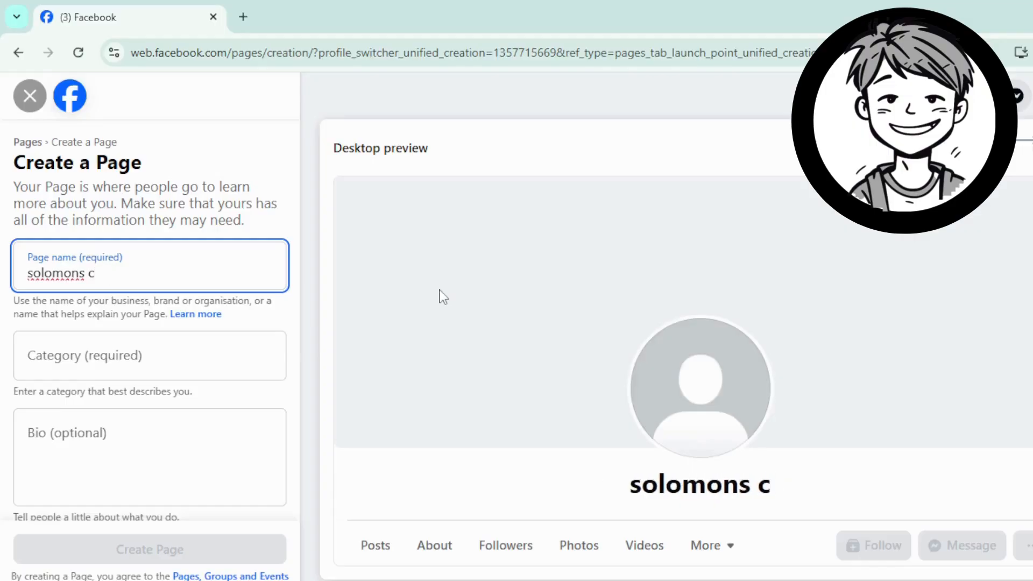
pyautogui.press('BackSpace')
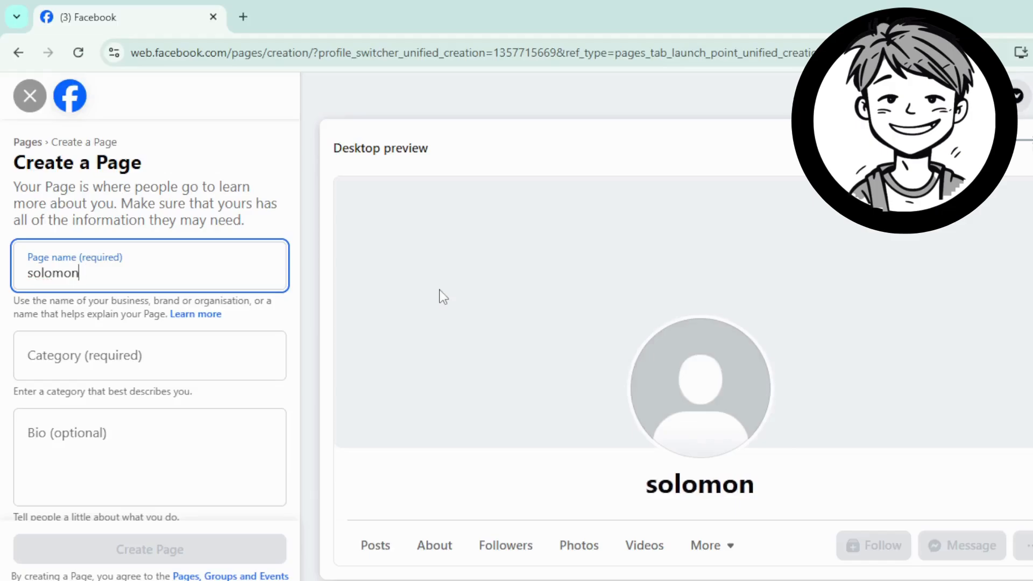
pyautogui.write("'")
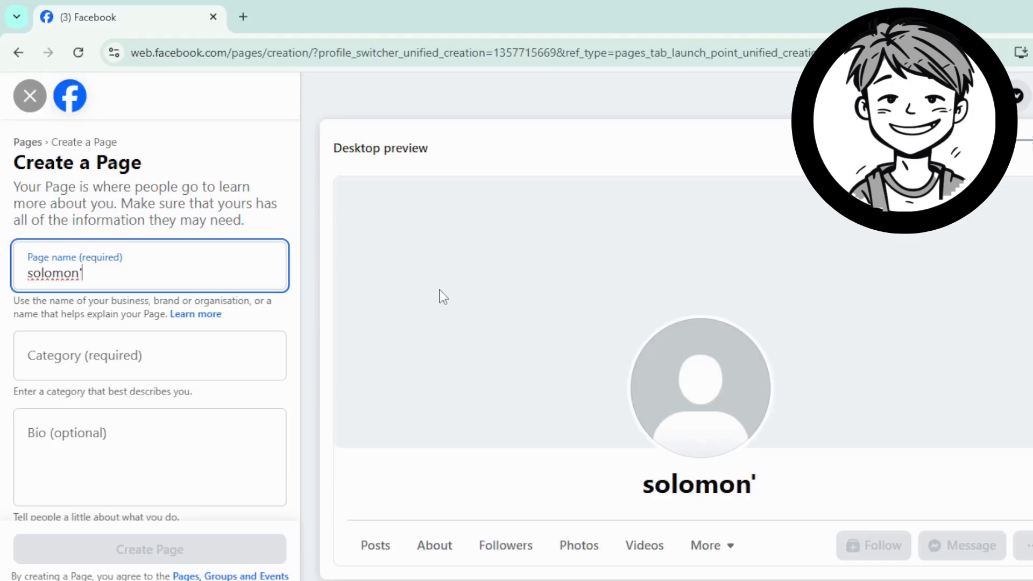
pyautogui.write('s sty')
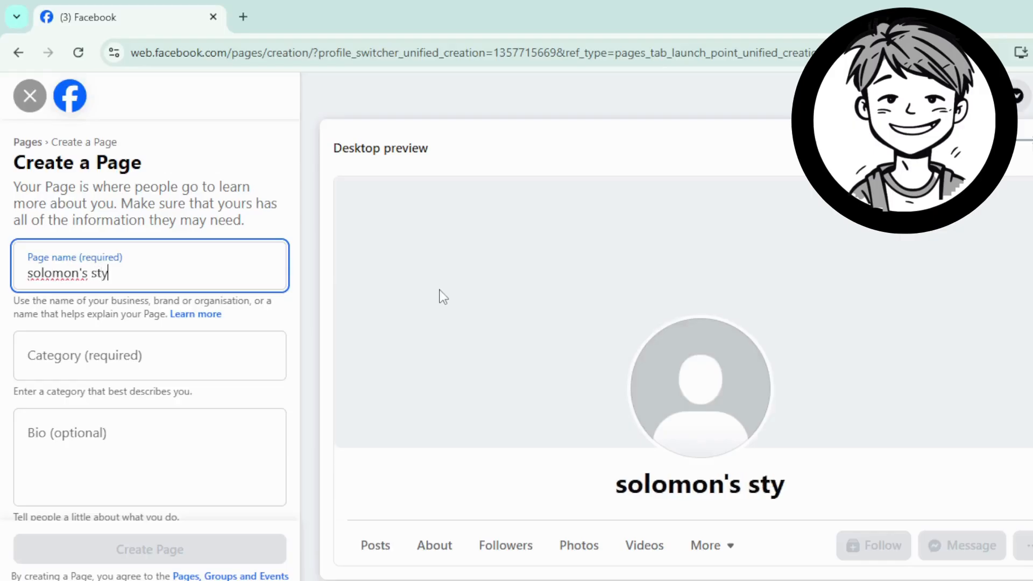
pyautogui.write('les')
pyautogui.press('BackSpace')
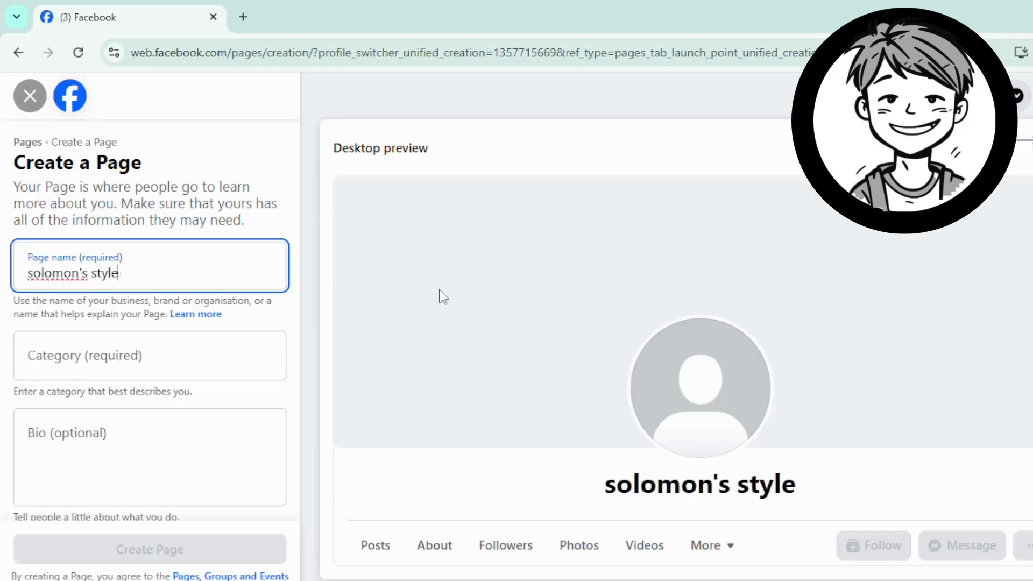
pyautogui.click(94, 362)
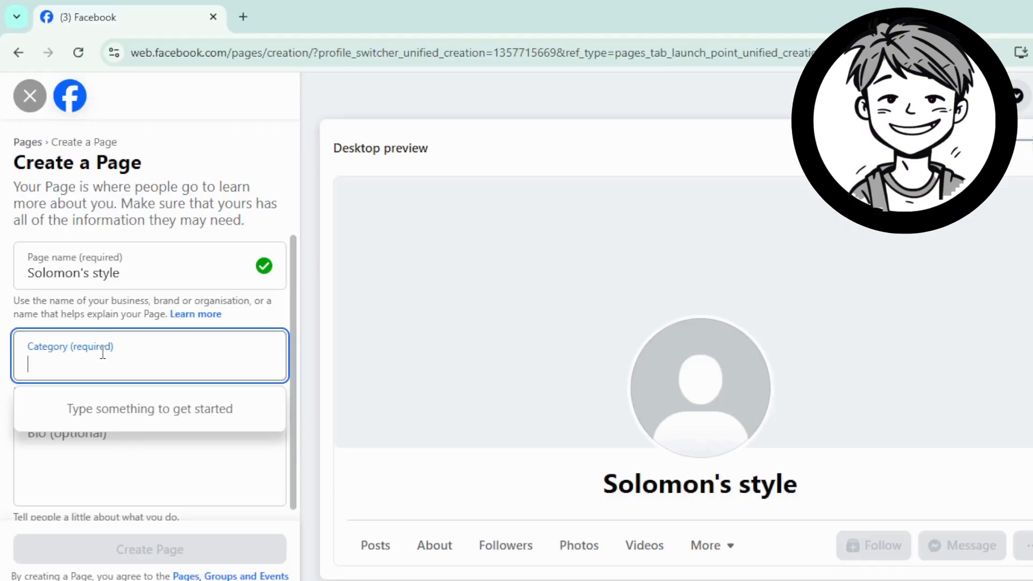
# Step: Set the Page category to Clothing shop, then switch to the OneNote bio note
pyautogui.write('cloth')
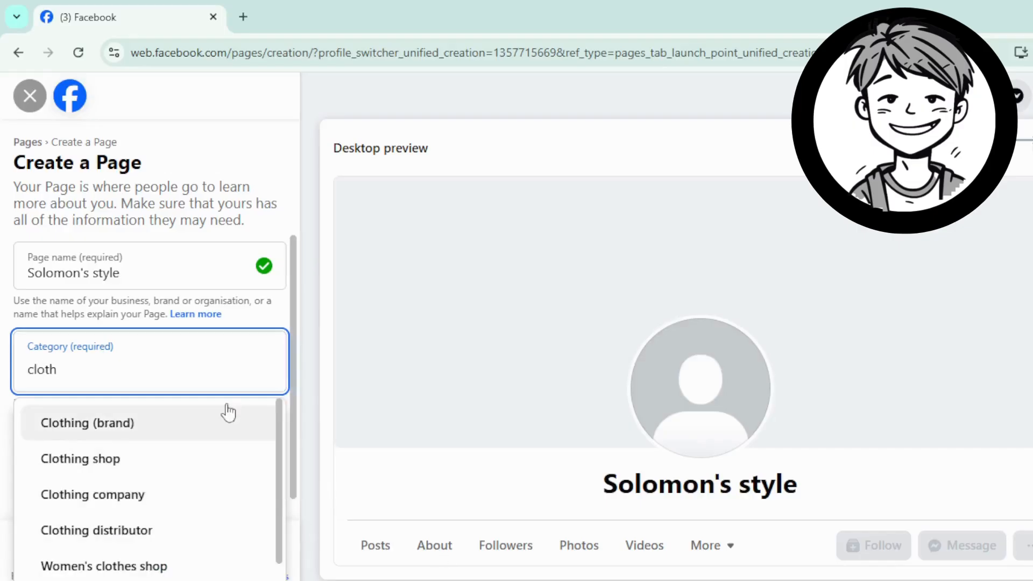
pyautogui.scroll(-1, 188, 472)
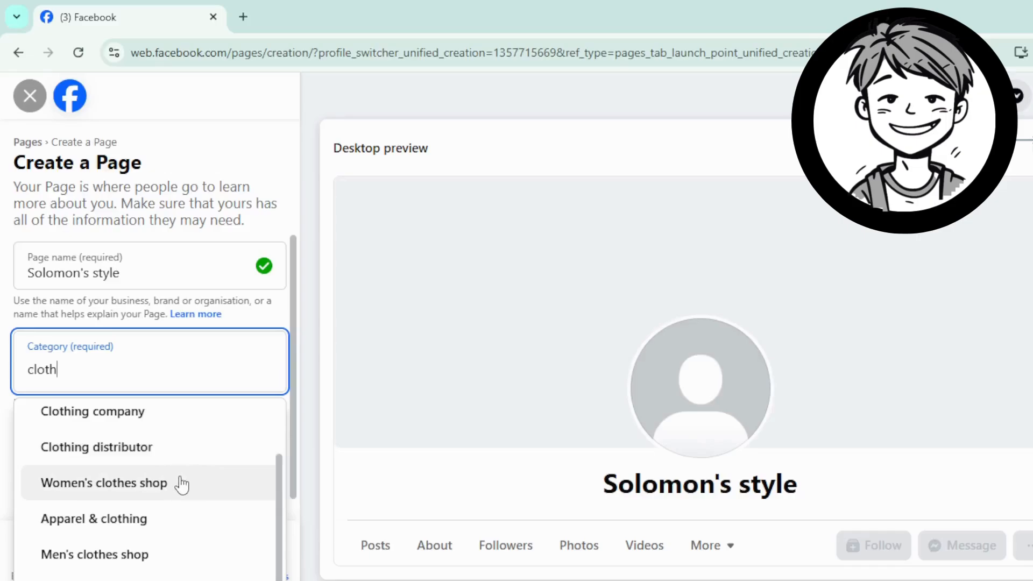
pyautogui.scroll(-1, 181, 492)
pyautogui.scroll(2, 182, 546)
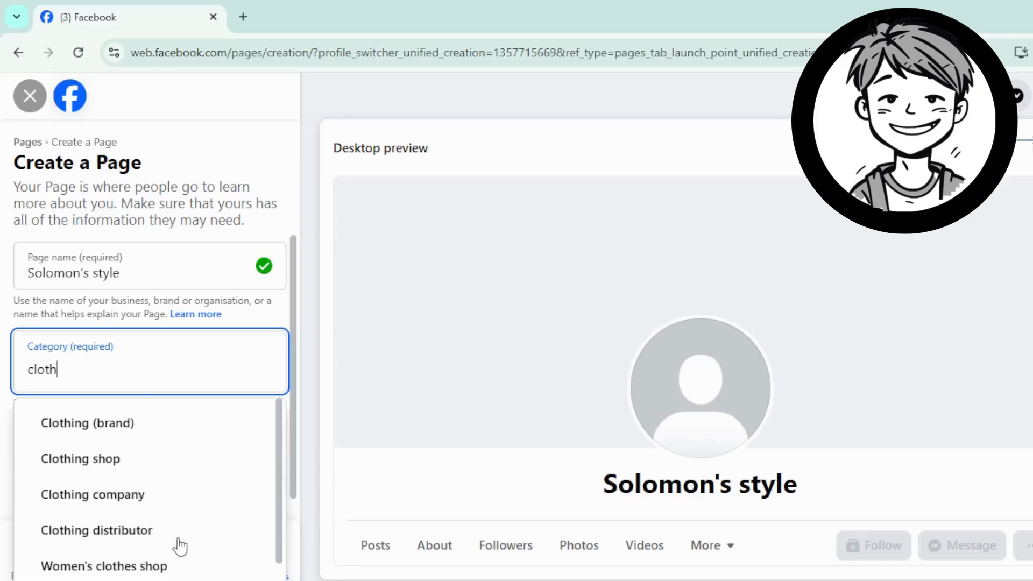
pyautogui.click(121, 465)
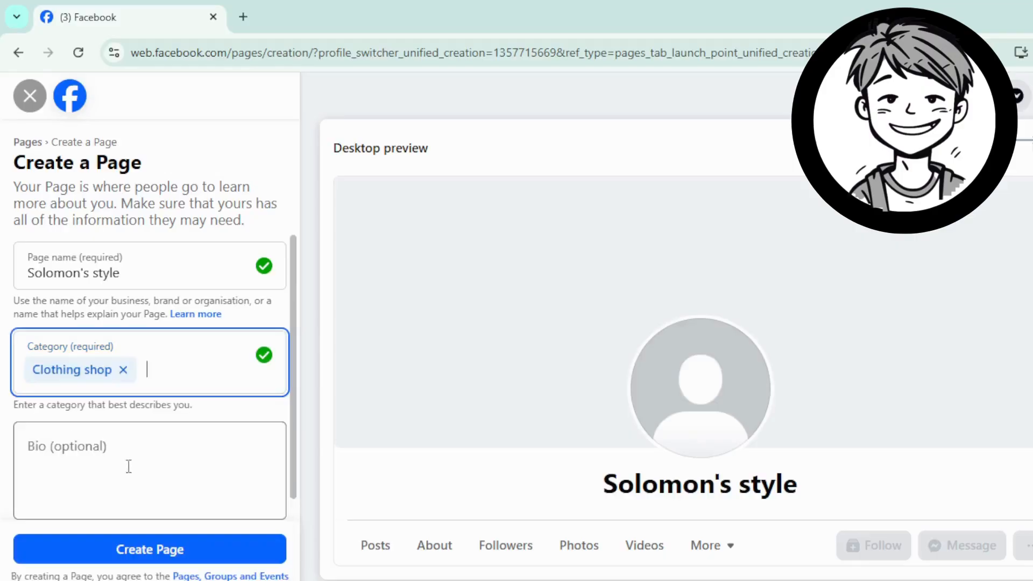
pyautogui.click(99, 455)
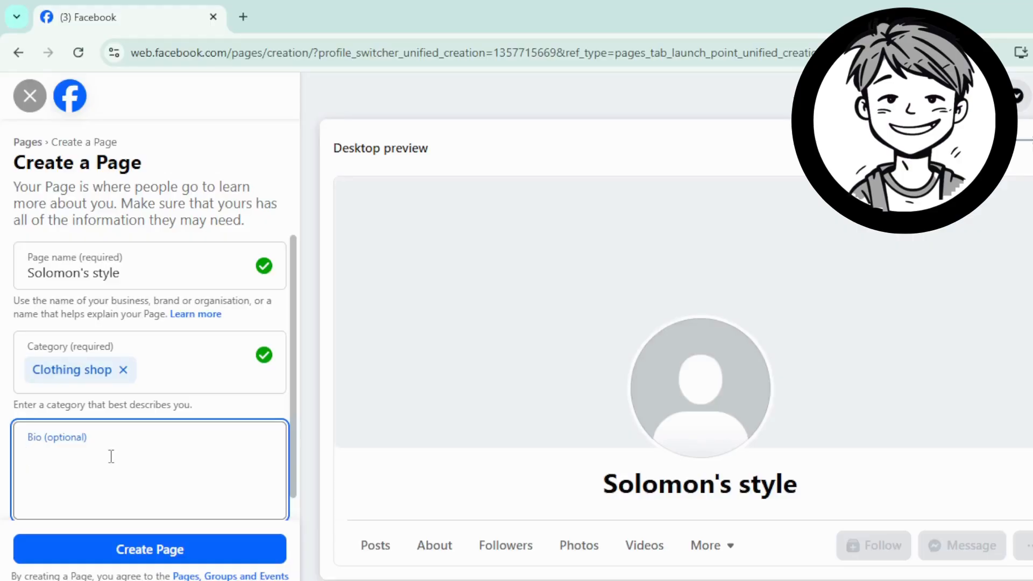
pyautogui.hotkey('alt', 'Tab')
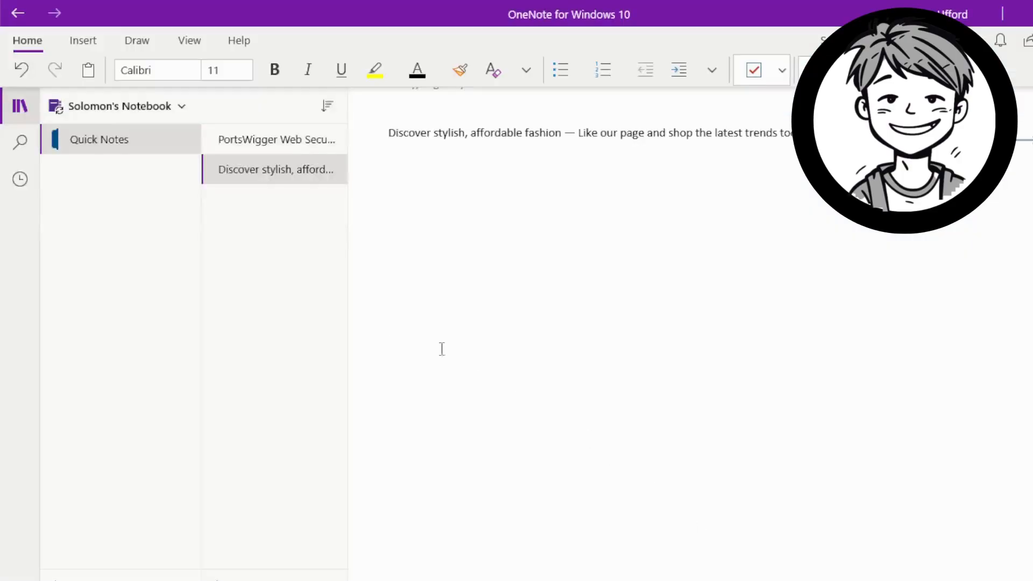
# Step: Copy the stylish, affordable fashion bio sentence from OneNote and return to the browser
pyautogui.moveTo(815, 135); pyautogui.dragTo(371, 154)
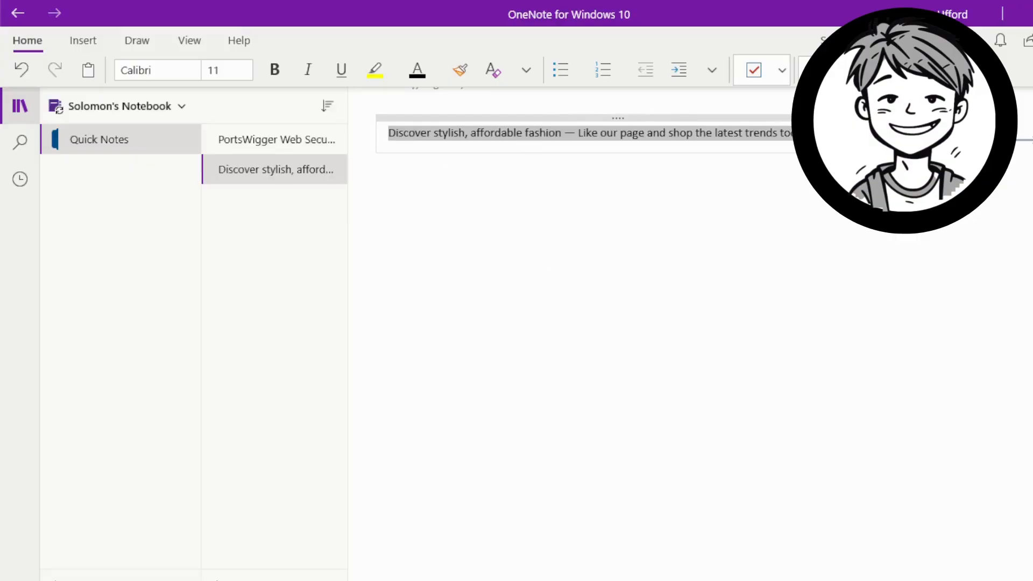
pyautogui.hotkey('alt', 'Tab')
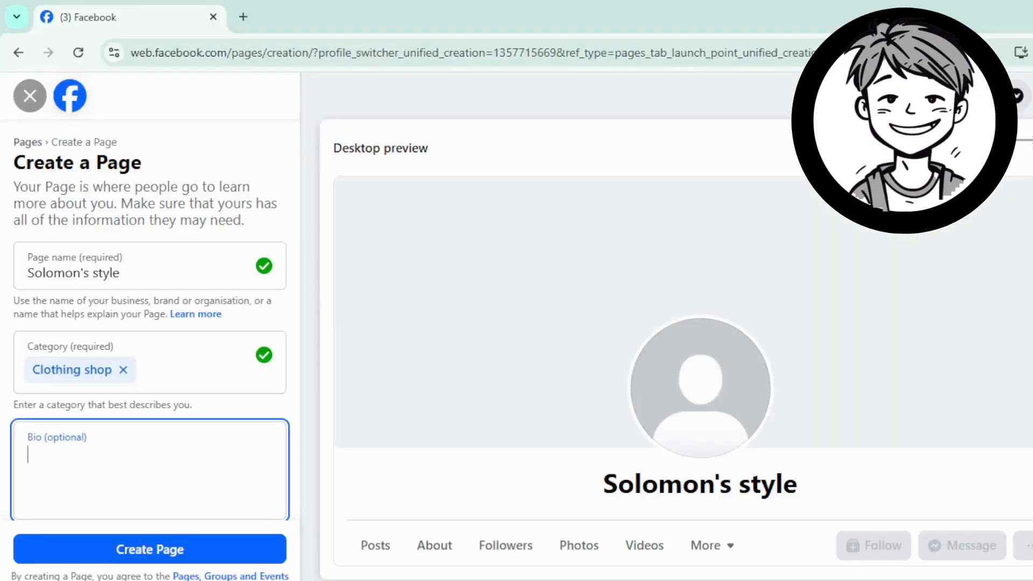
# Step: Paste the fashion bio into the Bio field and create the Solomon's style Page
pyautogui.rightClick(128, 460)
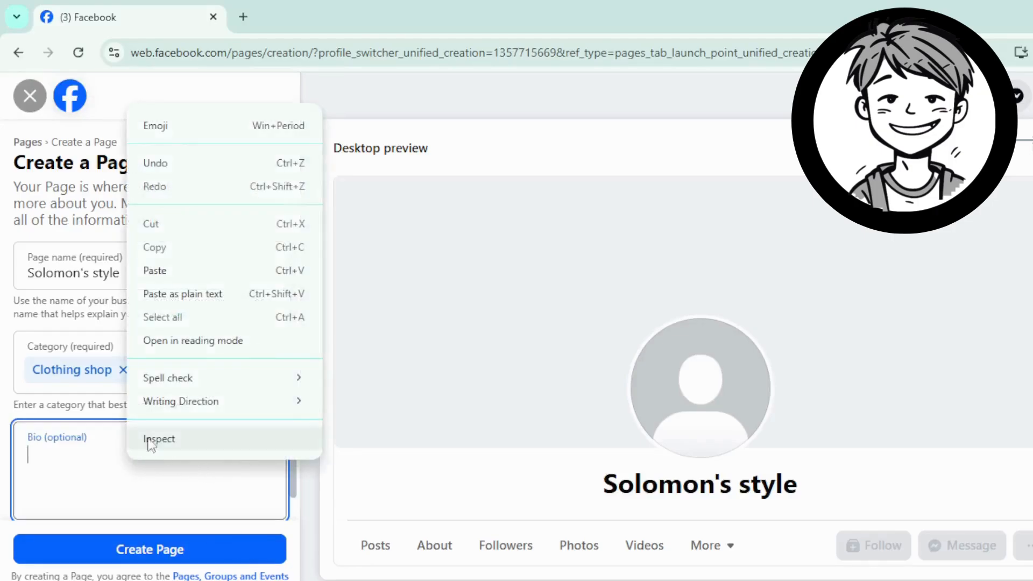
pyautogui.click(154, 271)
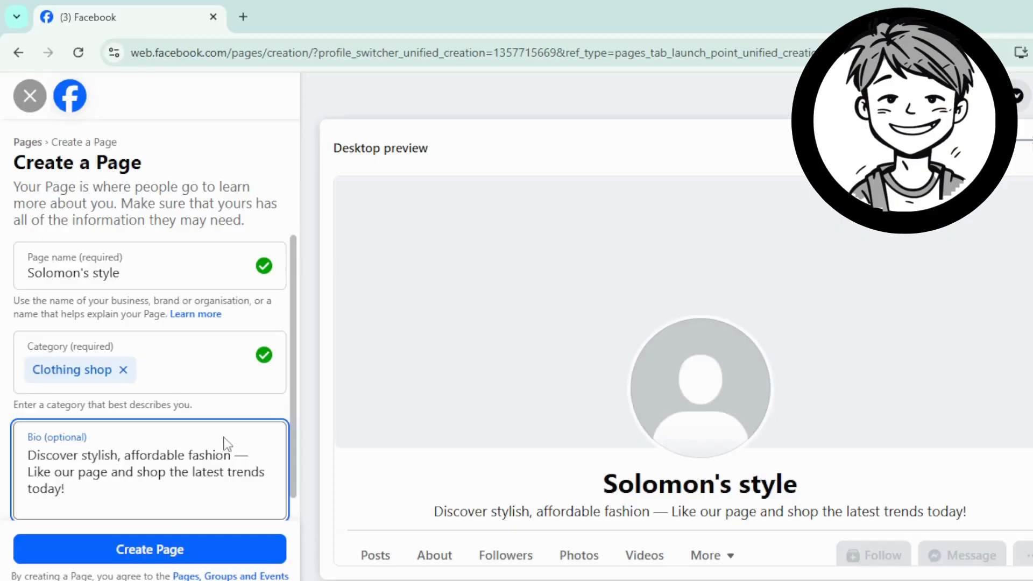
pyautogui.scroll(-1, 224, 445)
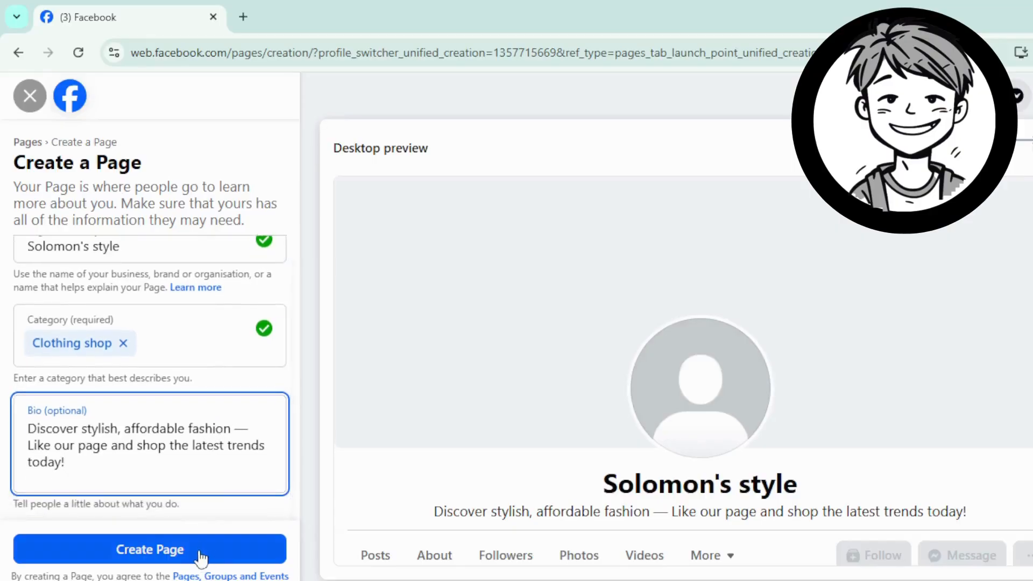
pyautogui.scroll(1, 208, 425)
pyautogui.scroll(-1, 208, 433)
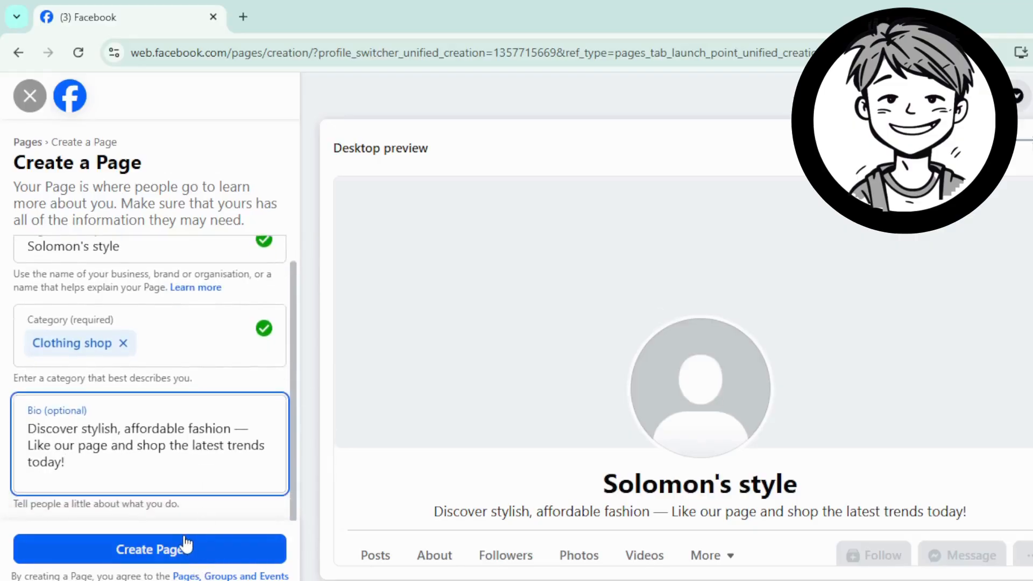
pyautogui.click(182, 549)
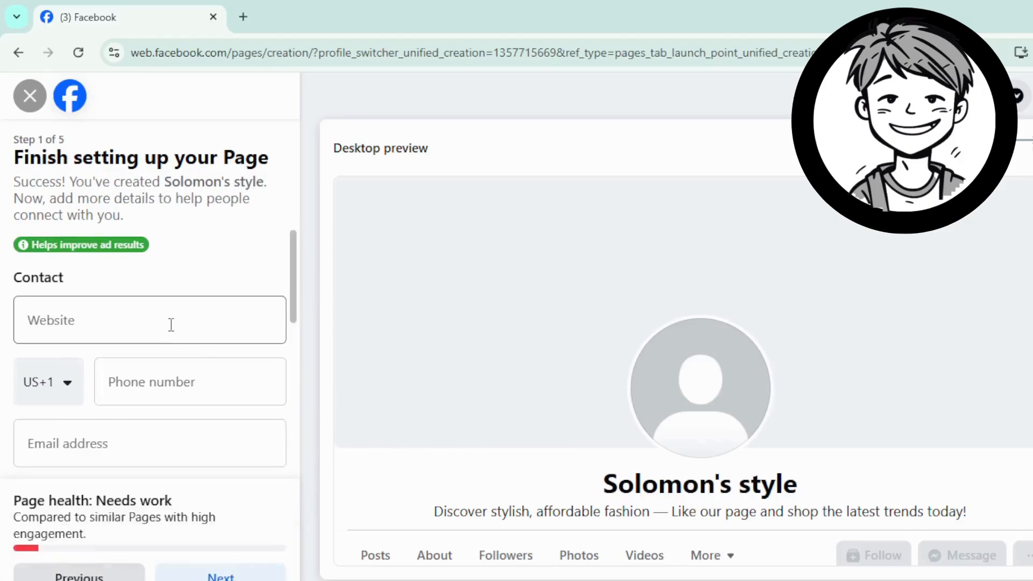
# Step: Enter the Page's contact phone number
pyautogui.click(162, 320)
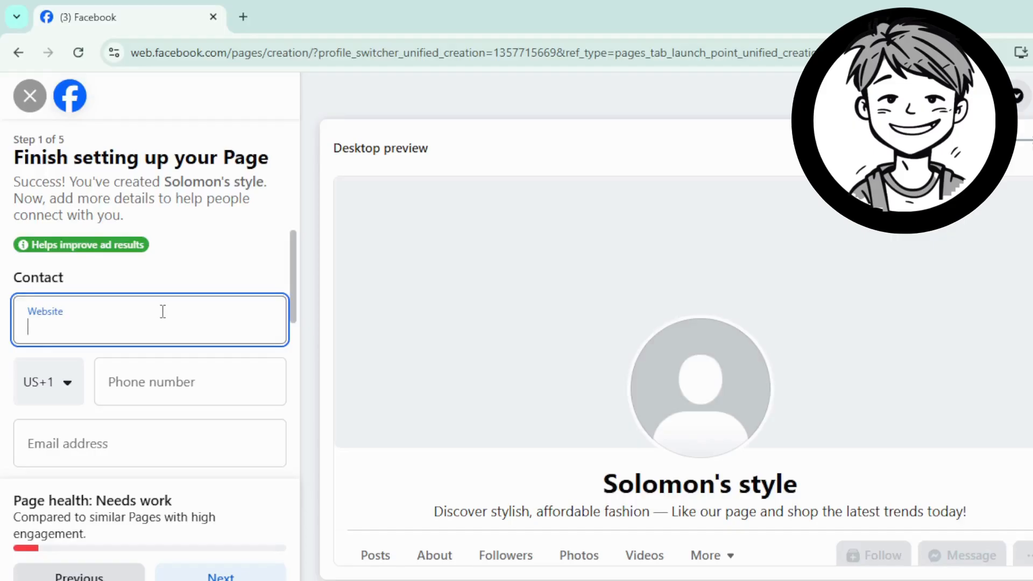
pyautogui.click(175, 383)
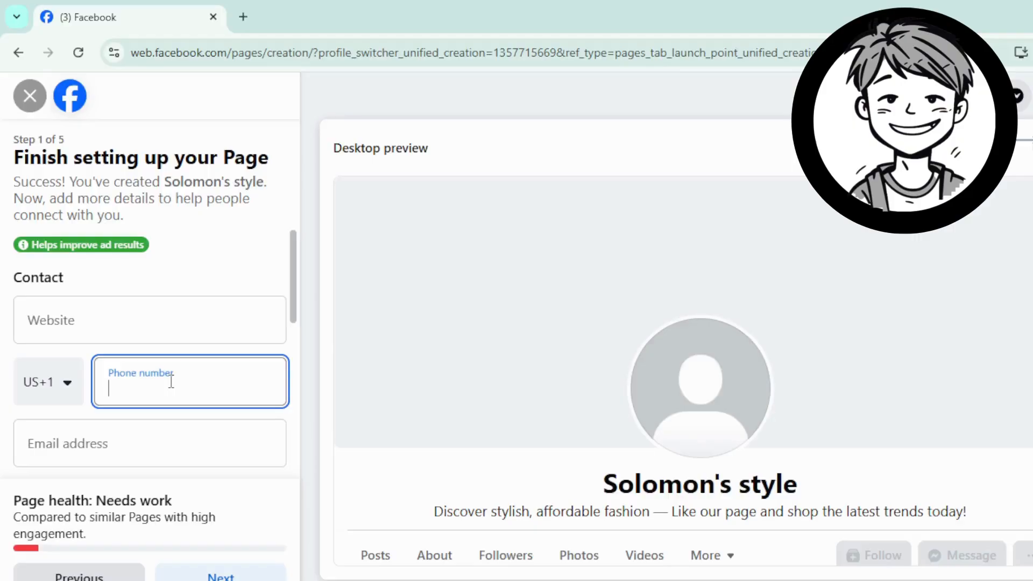
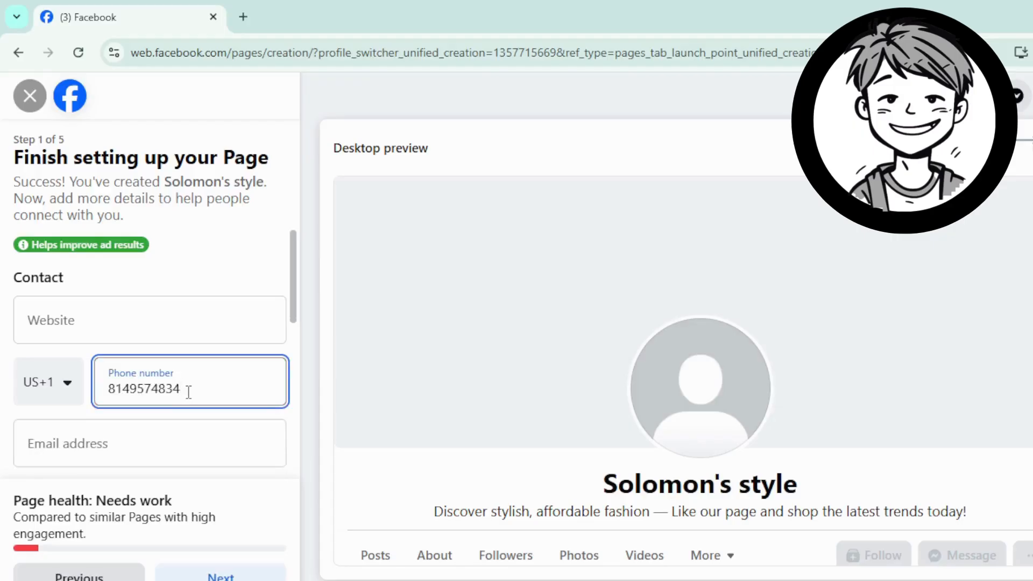
pyautogui.scroll(-3, 129, 364)
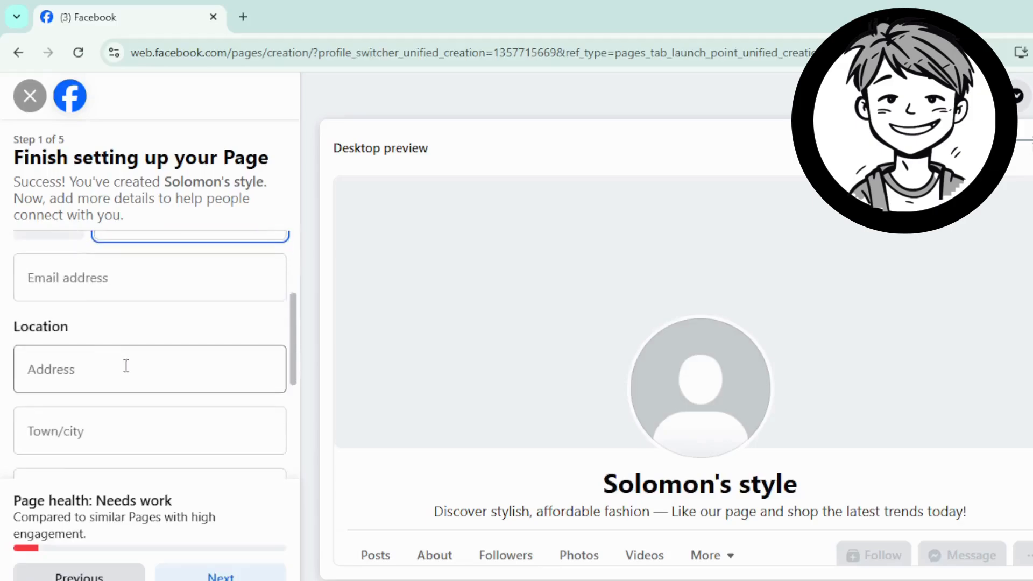
pyautogui.scroll(2, 109, 344)
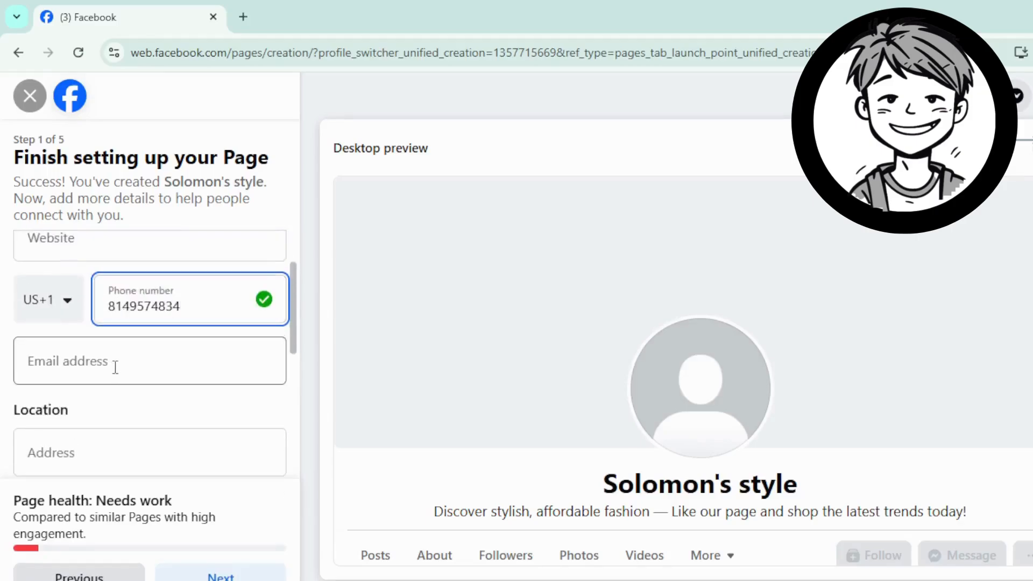
# Step: Enter the shop's e-mail address, fixing the mistyped domain
pyautogui.click(107, 360)
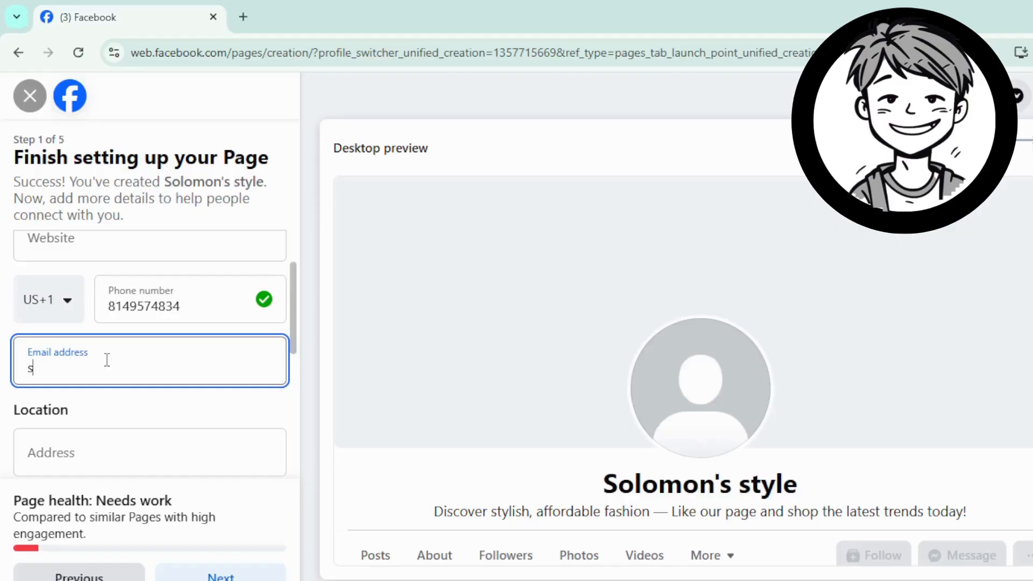
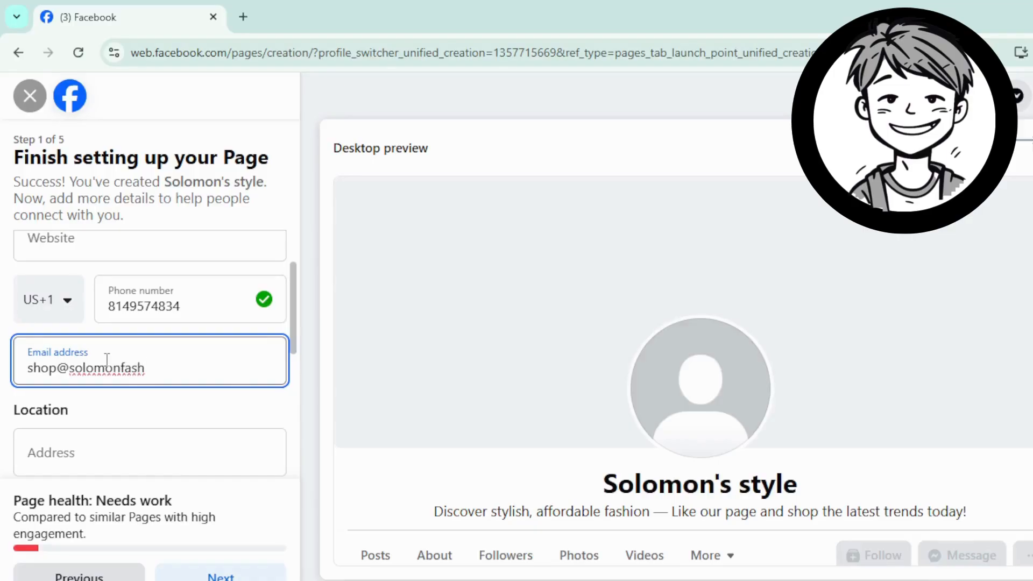
pyautogui.scroll(-2, 132, 370)
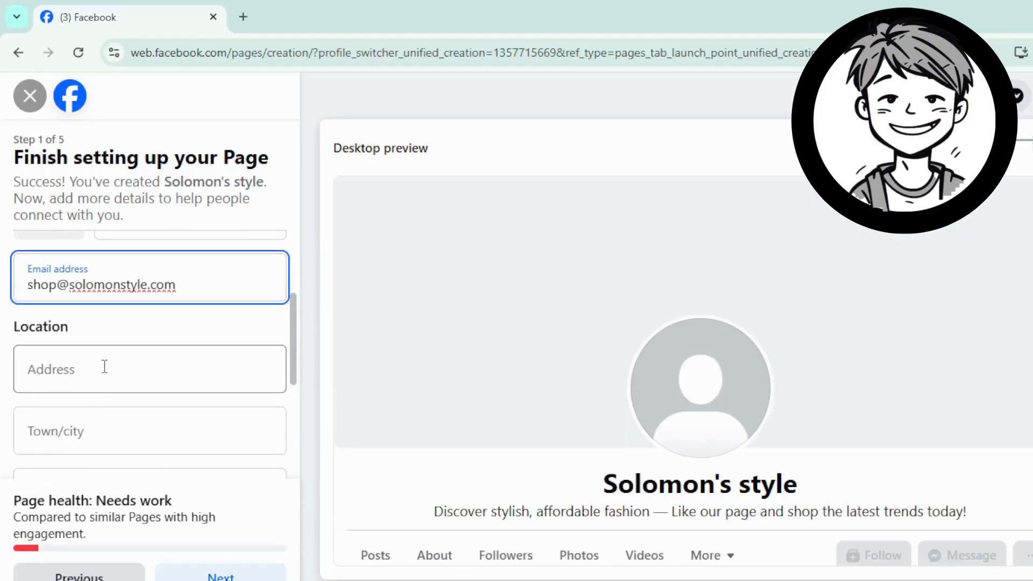
pyautogui.click(104, 371)
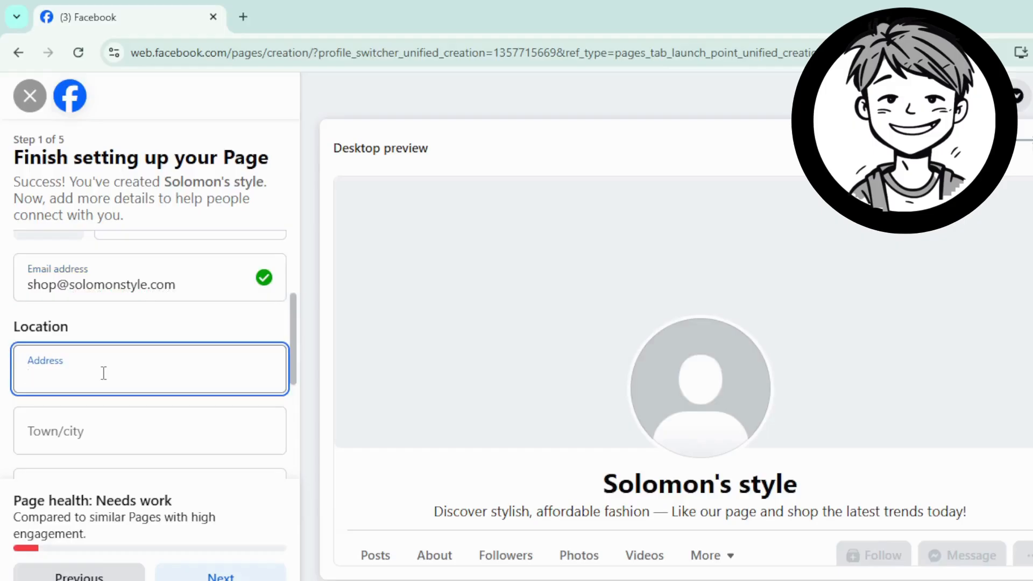
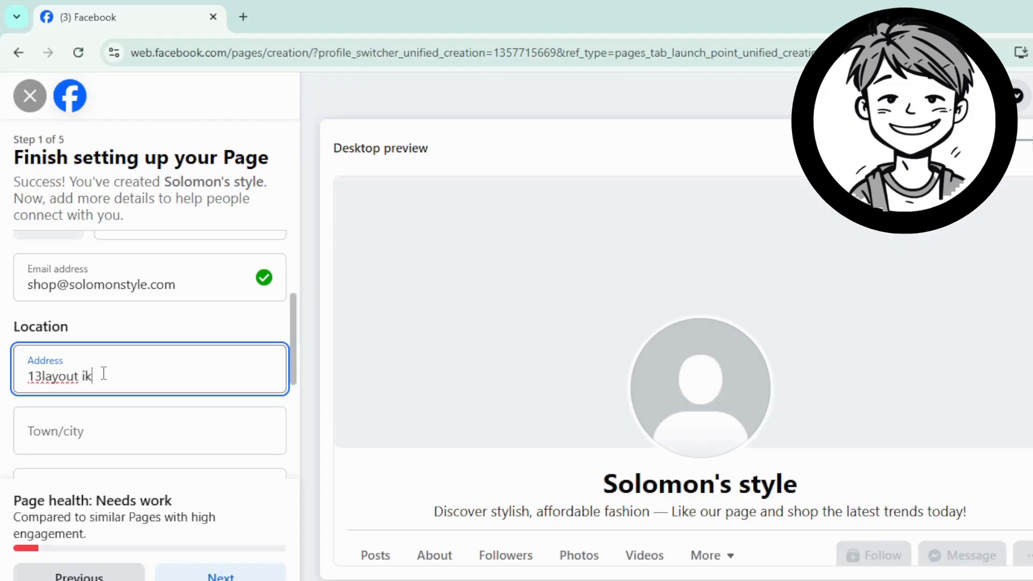
# Step: Enter the street address and choose Lagos, Nigeria as the town/city
pyautogui.click(145, 431)
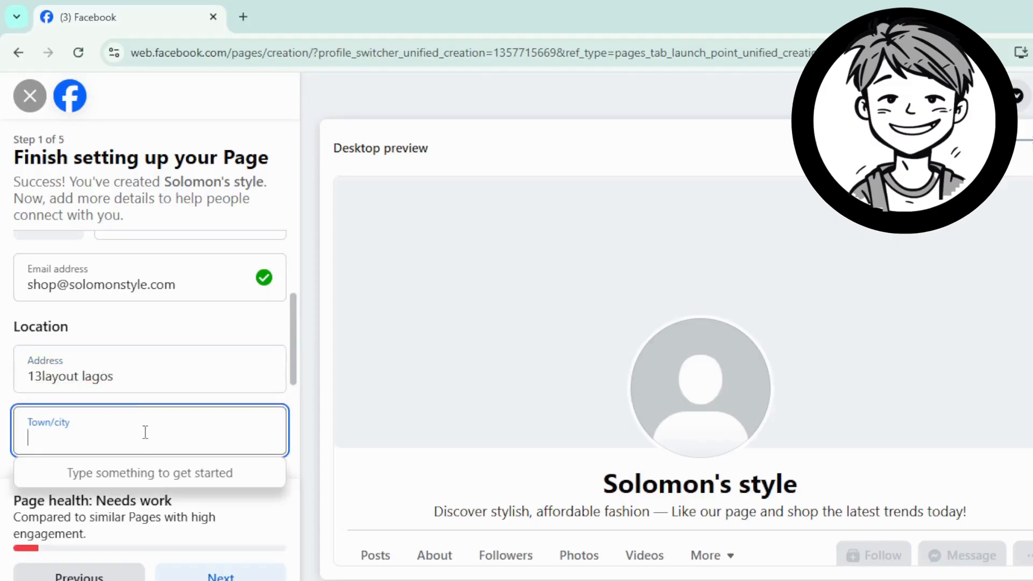
pyautogui.write('lagos')
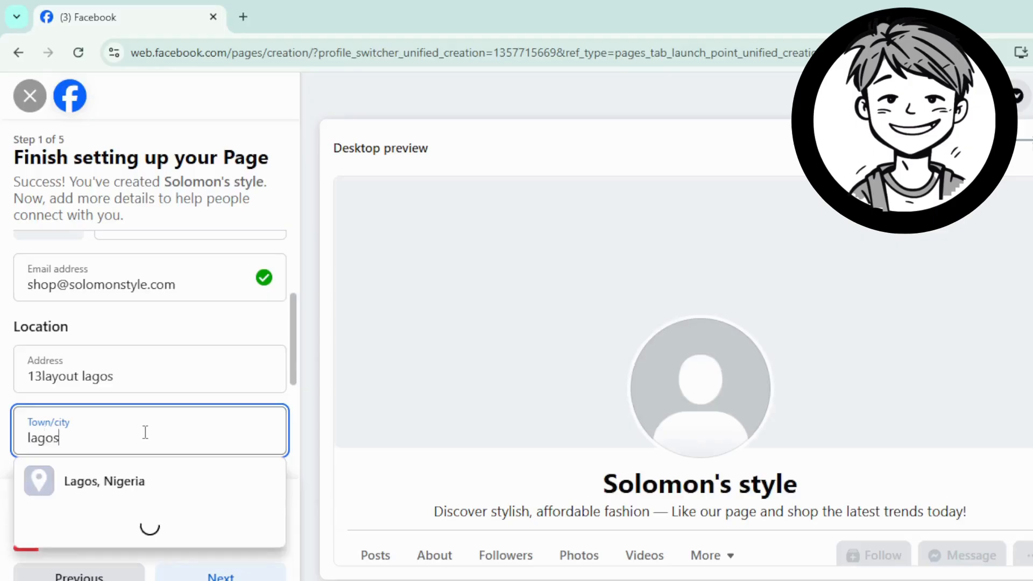
pyautogui.click(161, 483)
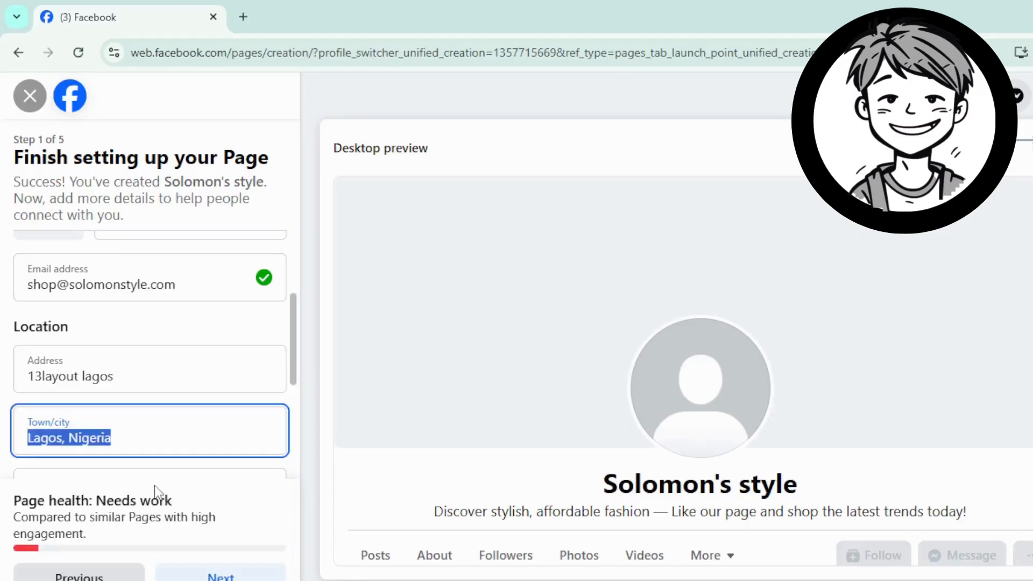
pyautogui.scroll(-3, 189, 451)
# Step: Enter the postcode, set hours to Always open, and continue to the next step
pyautogui.click(79, 328)
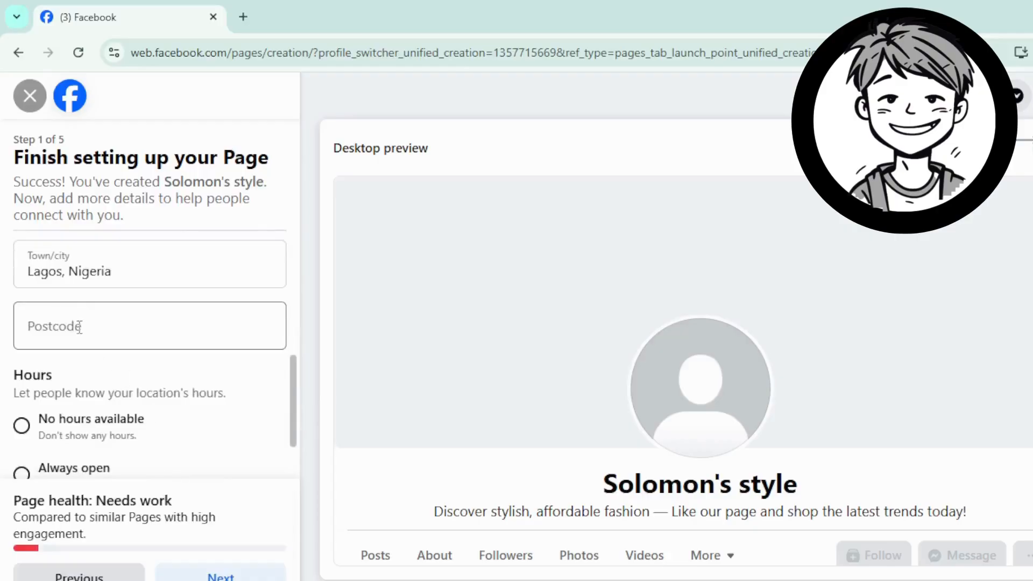
pyautogui.write('868')
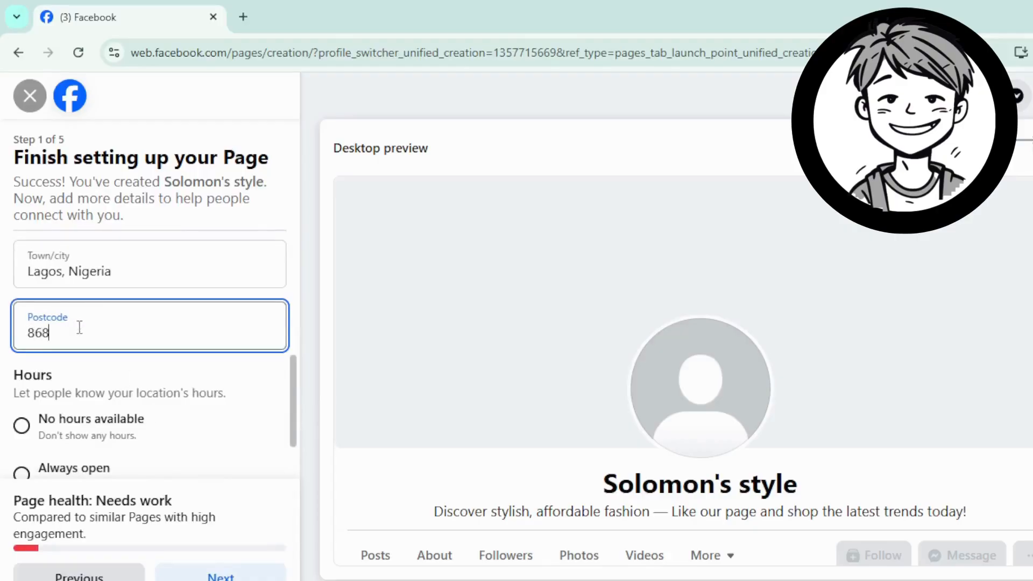
pyautogui.write('43')
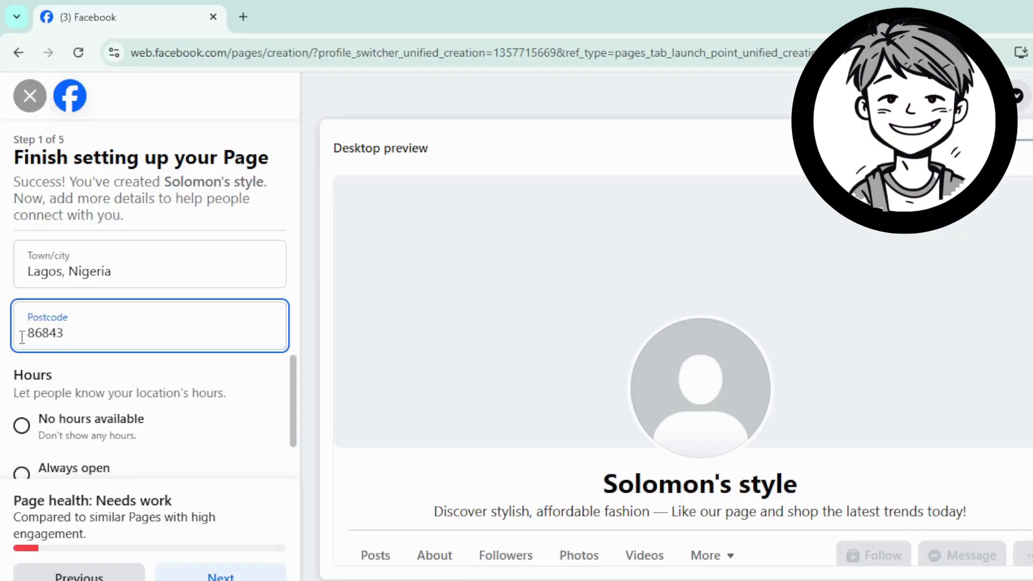
pyautogui.scroll(-2, 53, 345)
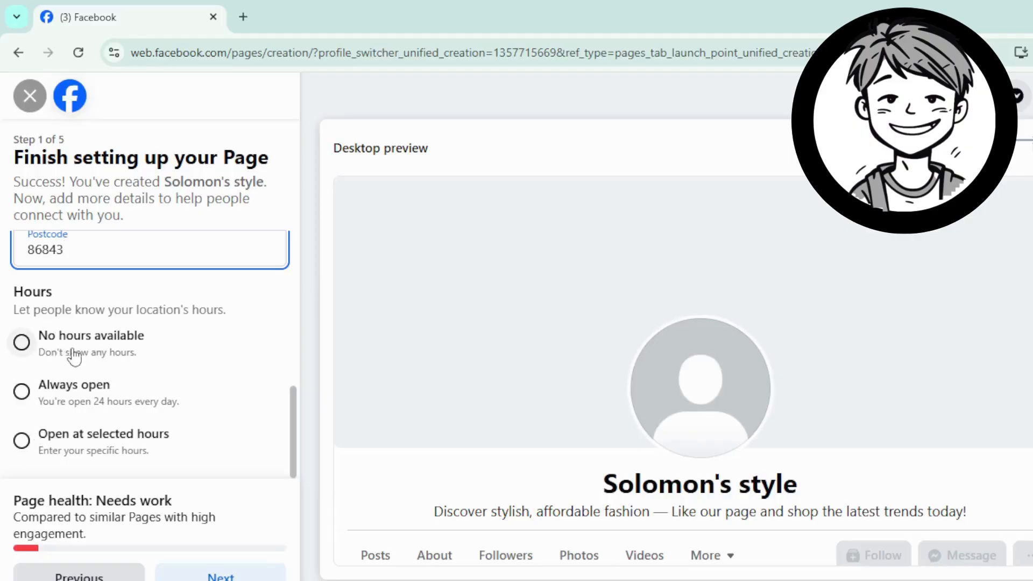
pyautogui.click(30, 401)
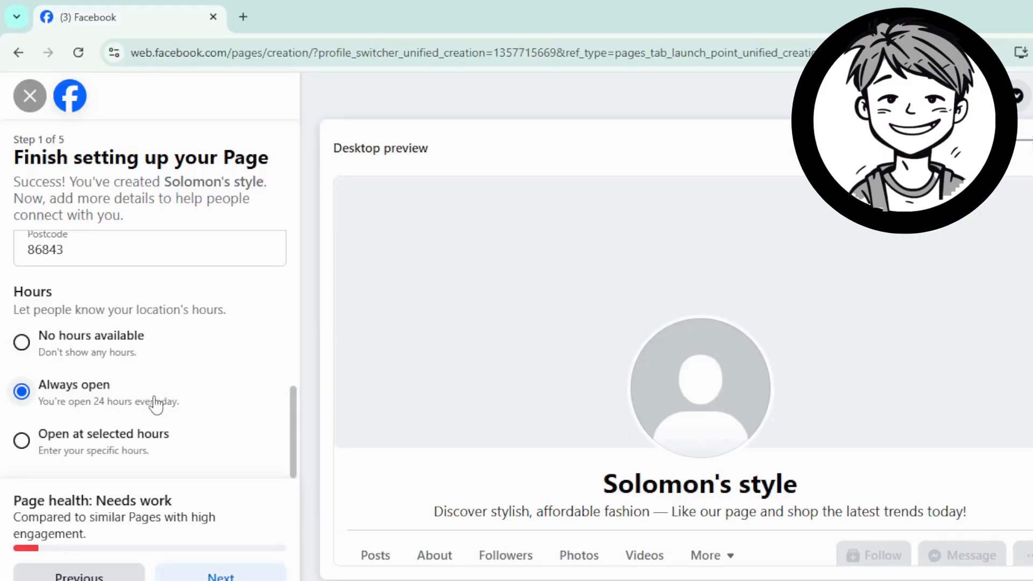
pyautogui.scroll(-1, 151, 414)
pyautogui.click(217, 575)
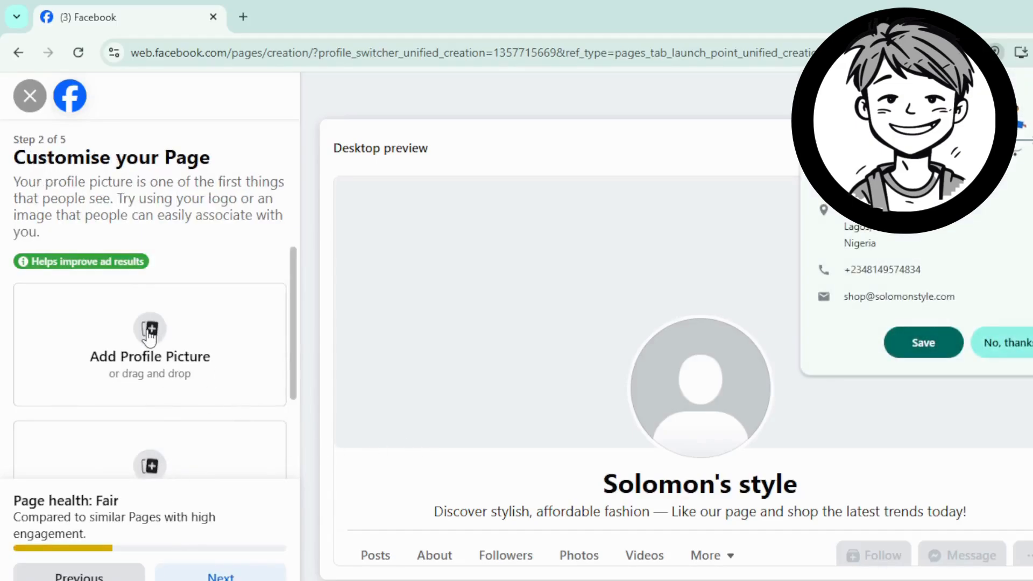
pyautogui.click(148, 333)
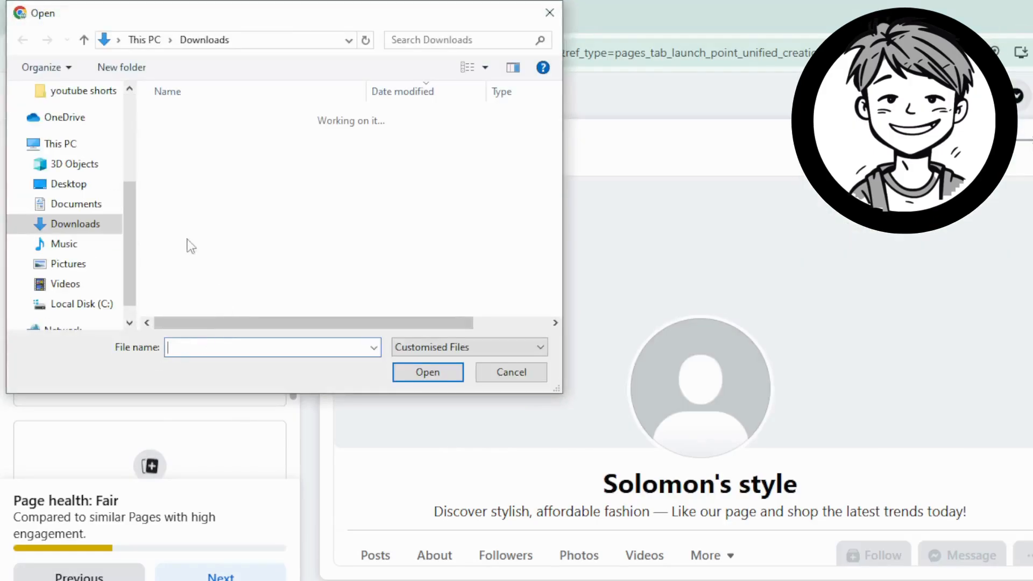
pyautogui.doubleClick(215, 156)
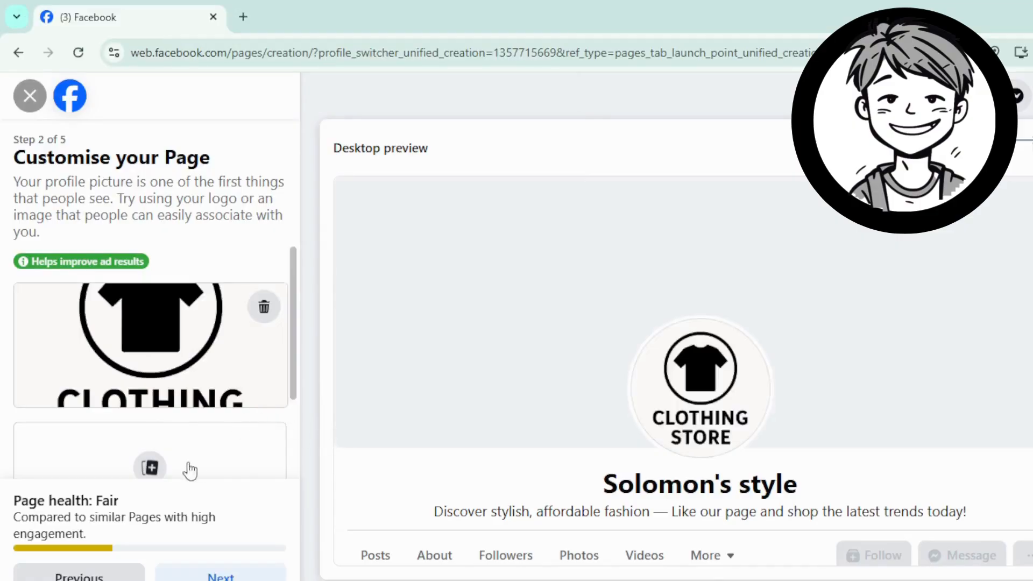
pyautogui.scroll(-2, 175, 414)
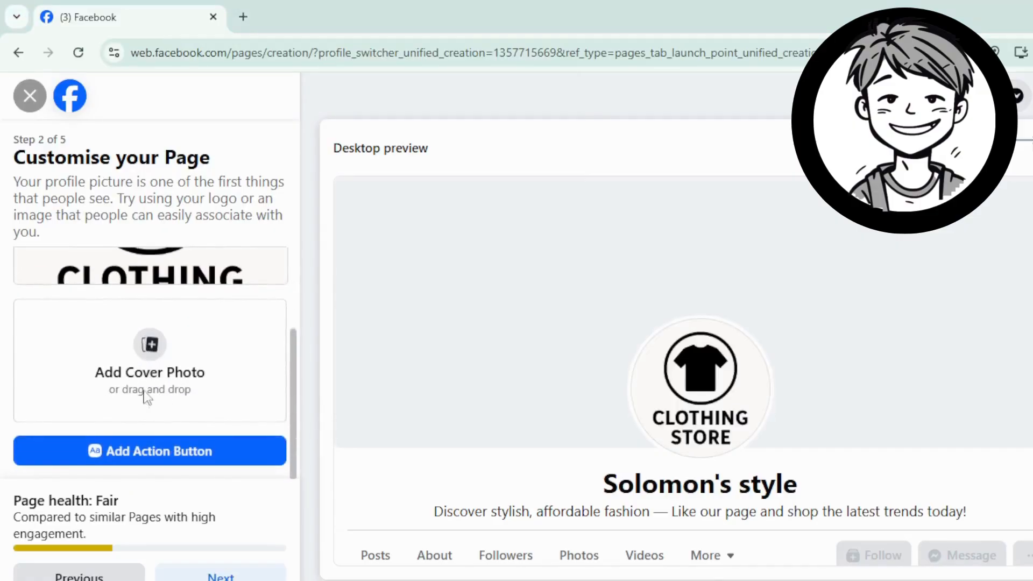
# Step: Add the New Arrivals clothing-rack cover photo, repositioned to show the full text
pyautogui.click(127, 414)
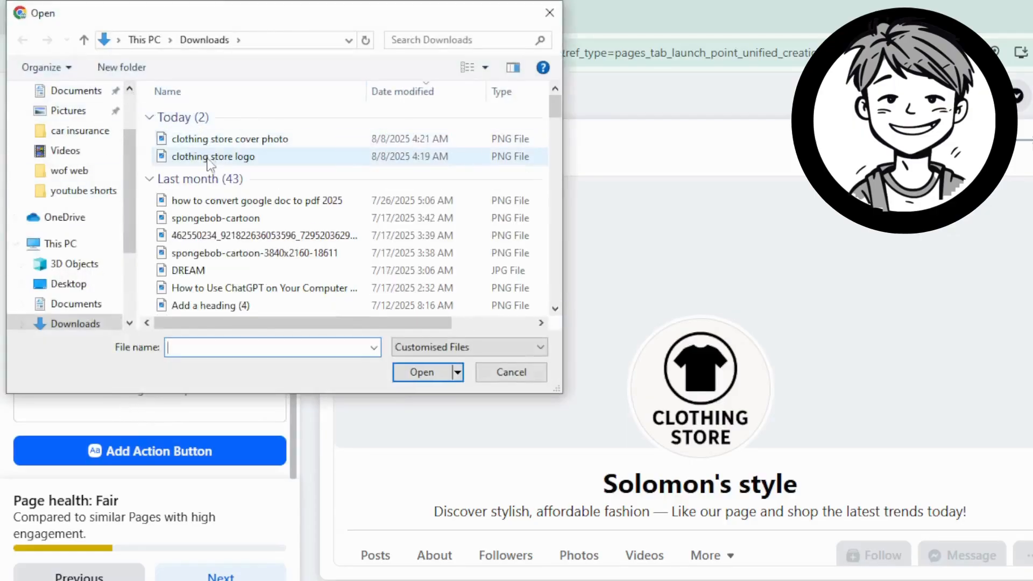
pyautogui.doubleClick(224, 139)
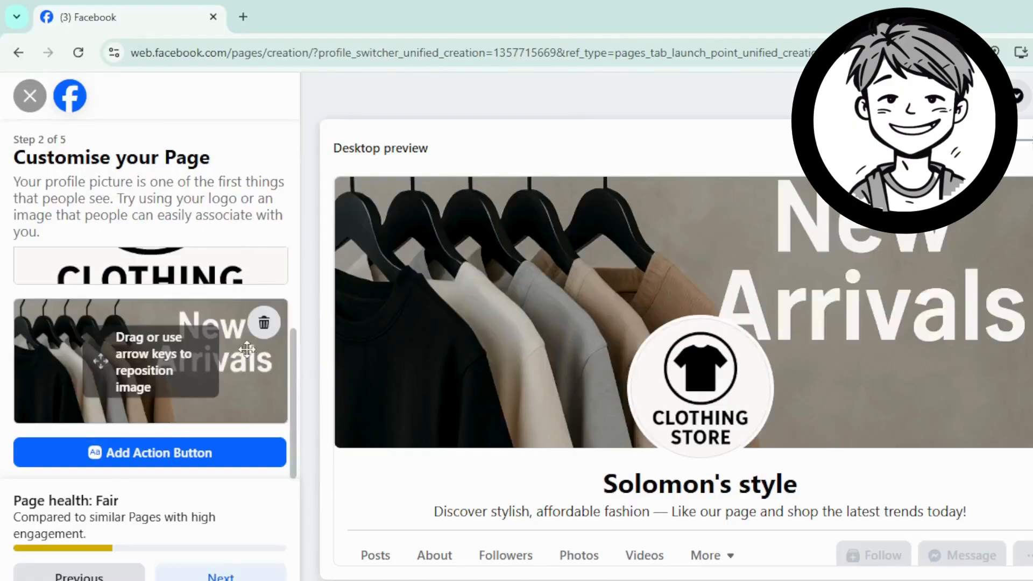
pyautogui.moveTo(247, 349); pyautogui.dragTo(241, 345)
pyautogui.scroll(3, 240, 344)
pyautogui.scroll(-2, 217, 371)
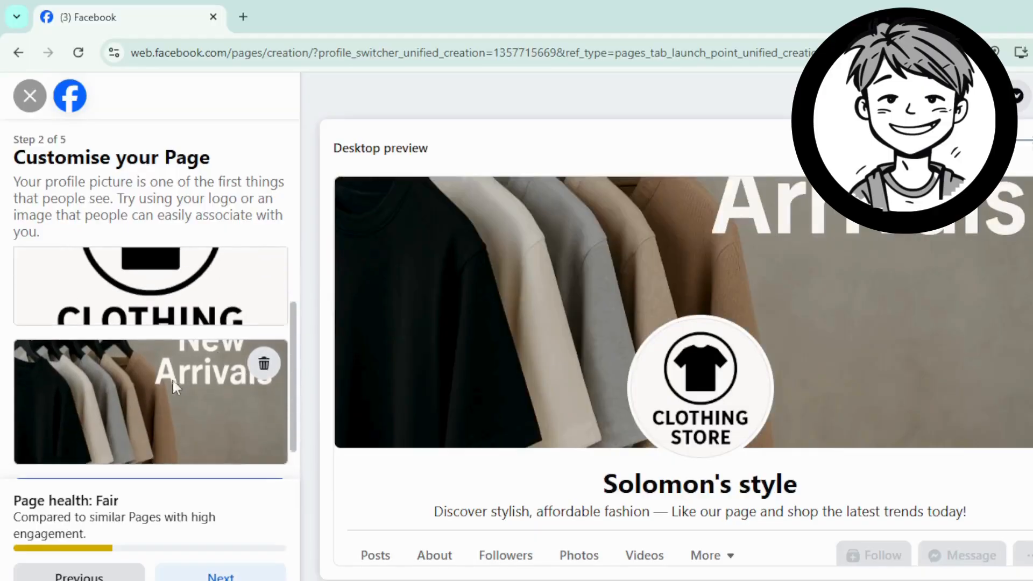
pyautogui.moveTo(172, 380); pyautogui.dragTo(175, 416)
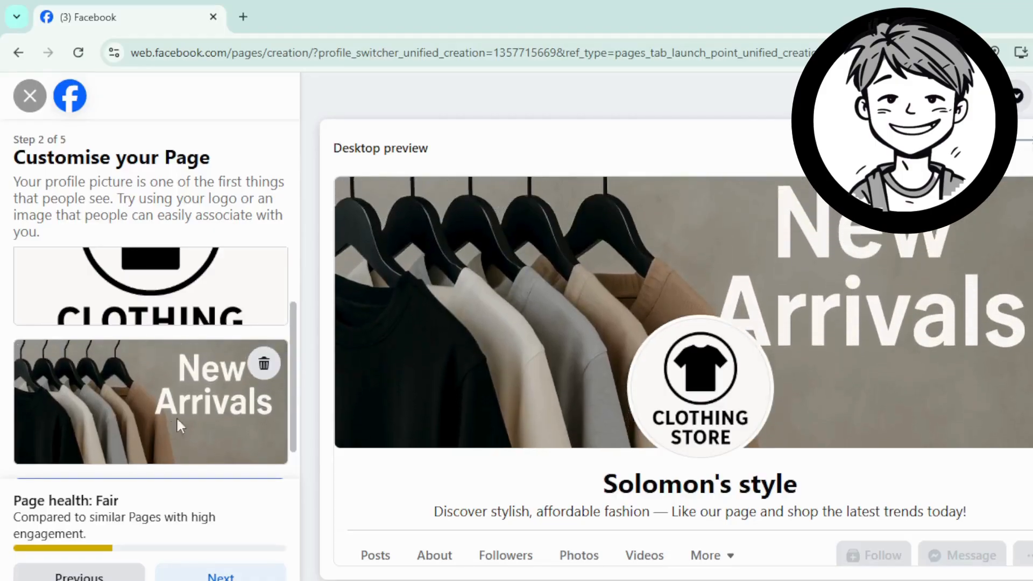
pyautogui.scroll(-1, 285, 342)
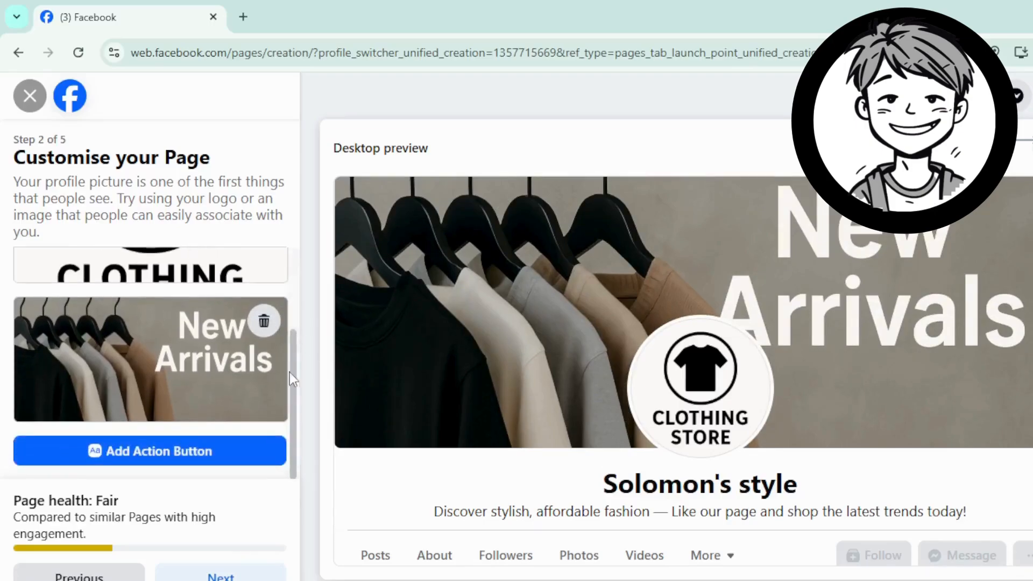
# Step: Begin adding an action button and try Send WhatsApp message as the action
pyautogui.click(182, 454)
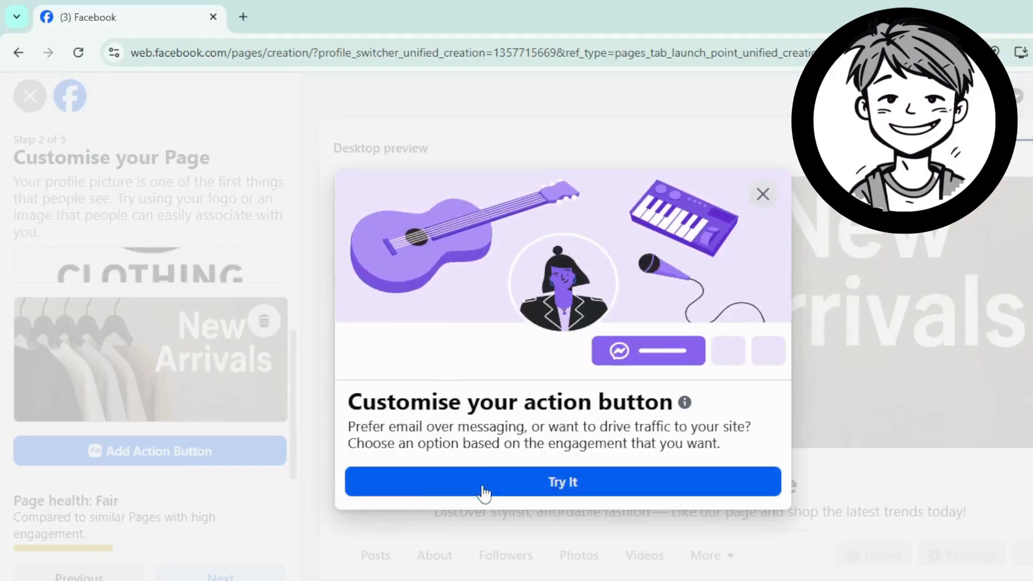
pyautogui.click(485, 489)
pyautogui.scroll(-5, 551, 409)
pyautogui.scroll(5, 546, 442)
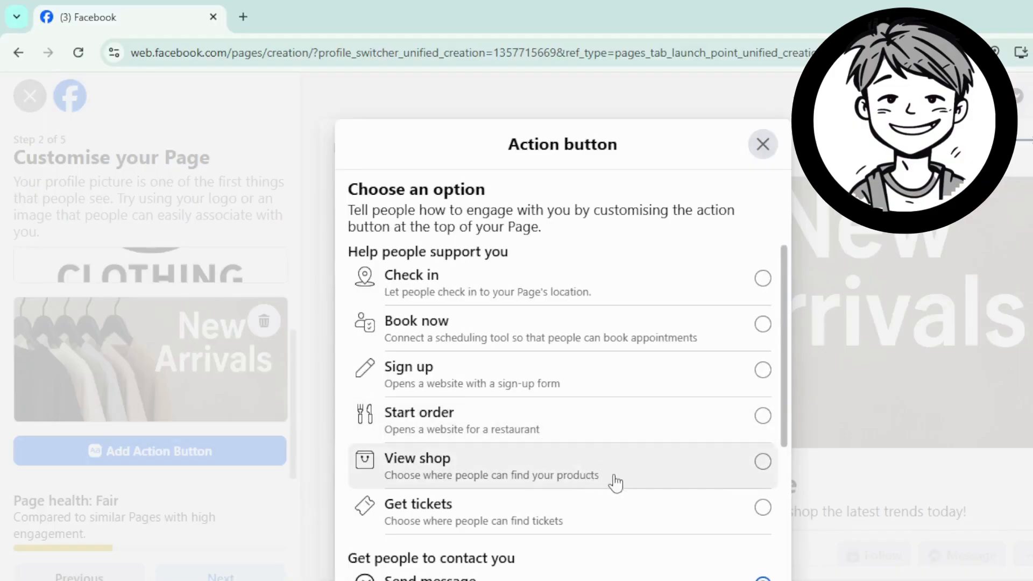
pyautogui.scroll(-5, 613, 482)
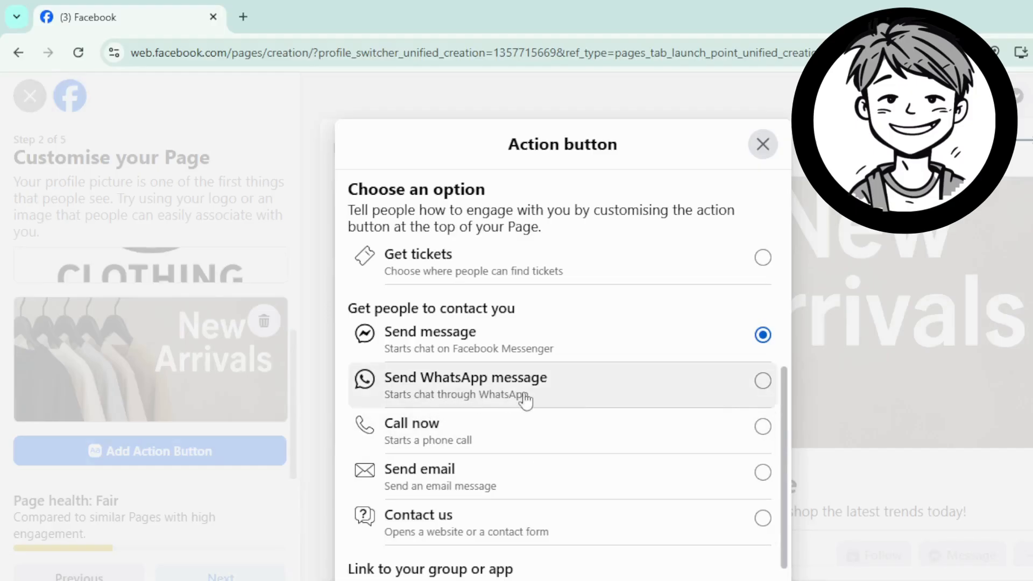
pyautogui.click(652, 391)
pyautogui.scroll(-3, 652, 409)
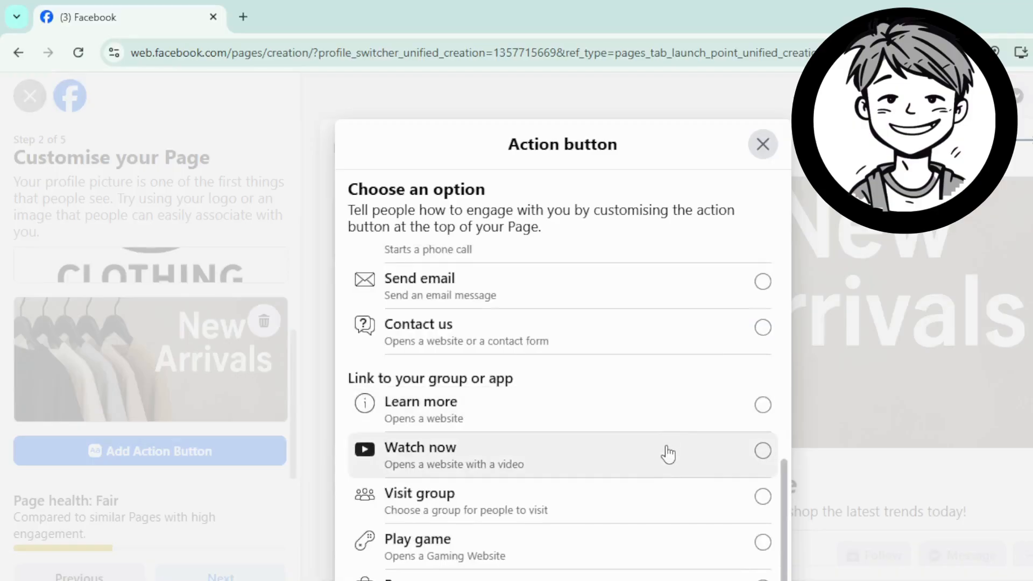
pyautogui.scroll(-3, 703, 461)
pyautogui.click(729, 531)
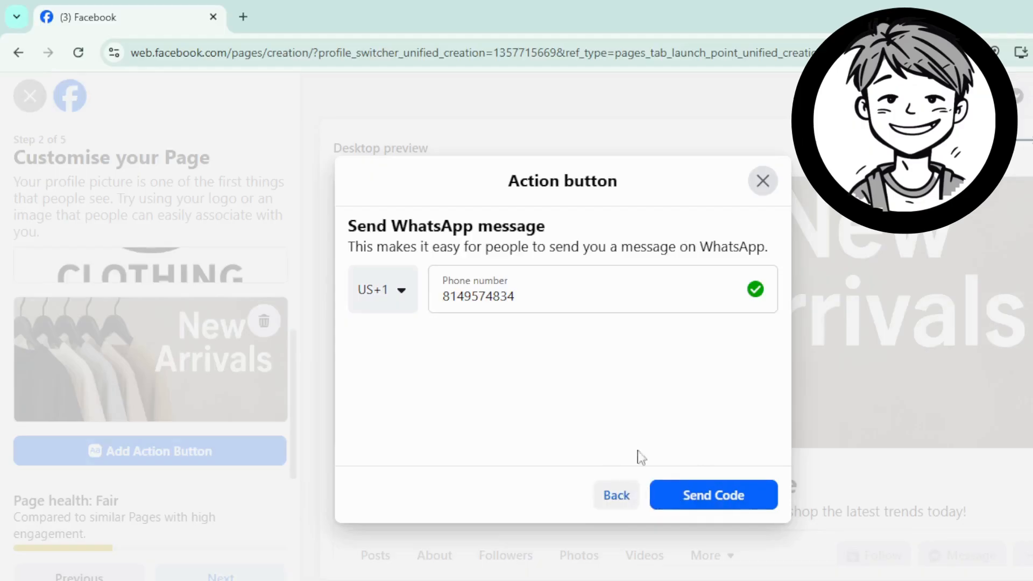
# Step: Go back to the action choices and switch the action to Call now instead
pyautogui.click(612, 504)
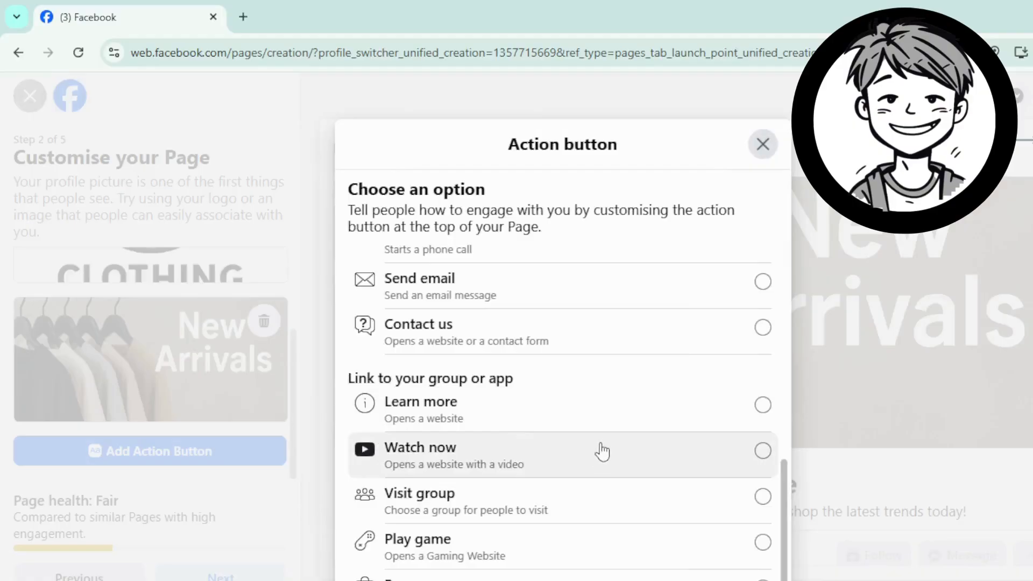
pyautogui.scroll(3, 599, 451)
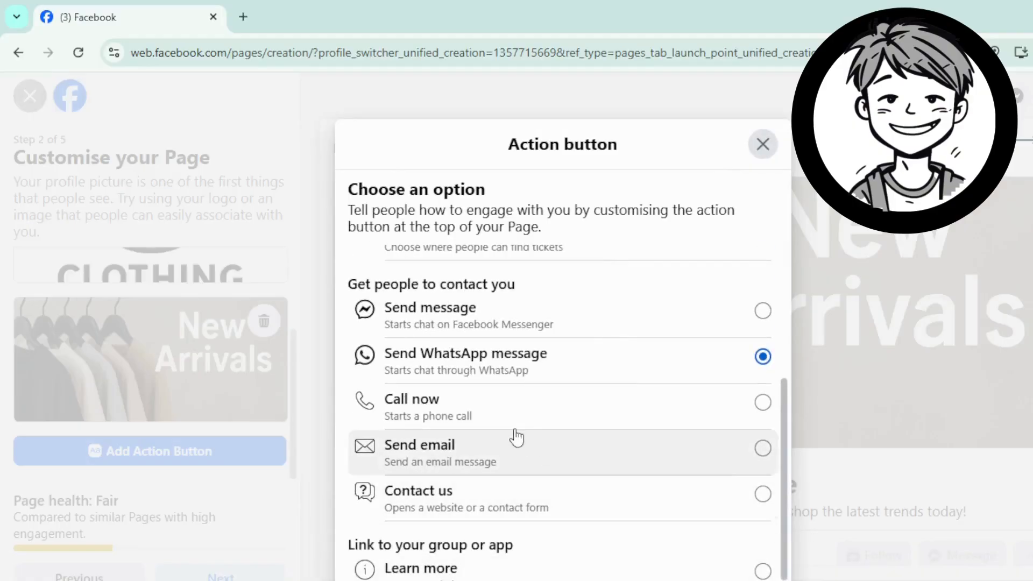
pyautogui.click(585, 422)
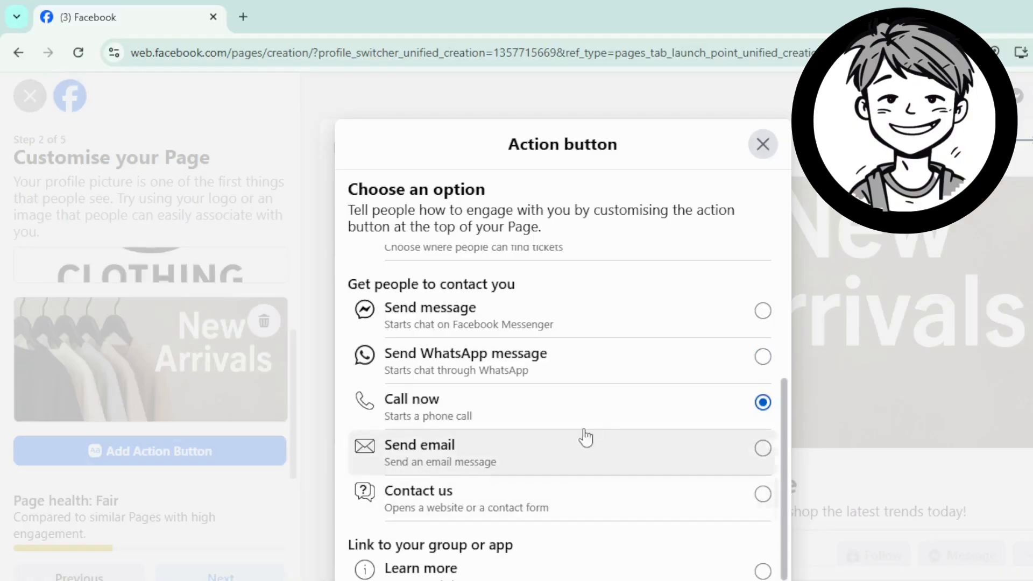
pyautogui.scroll(-2, 607, 463)
pyautogui.scroll(-4, 912, 532)
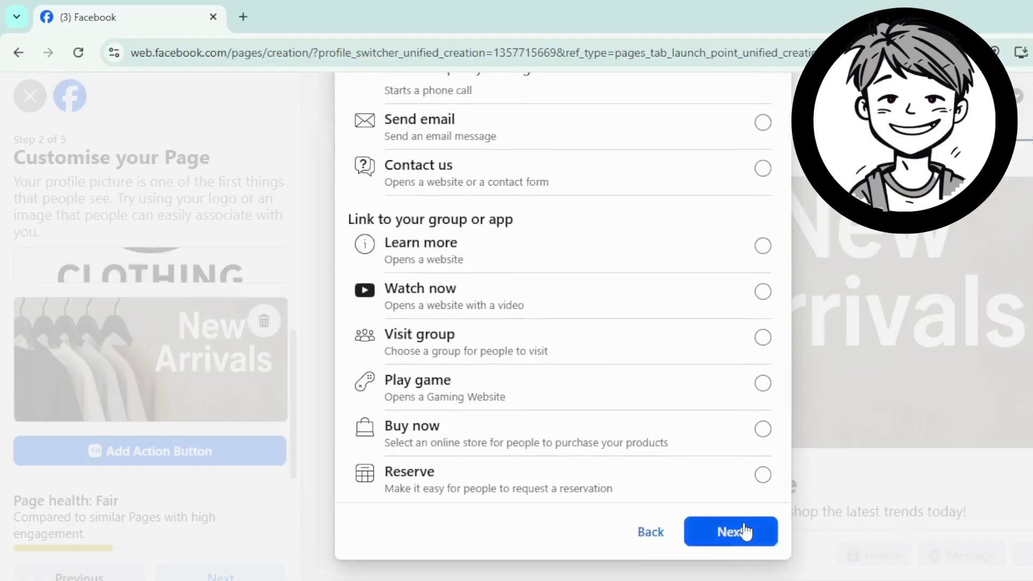
pyautogui.click(742, 533)
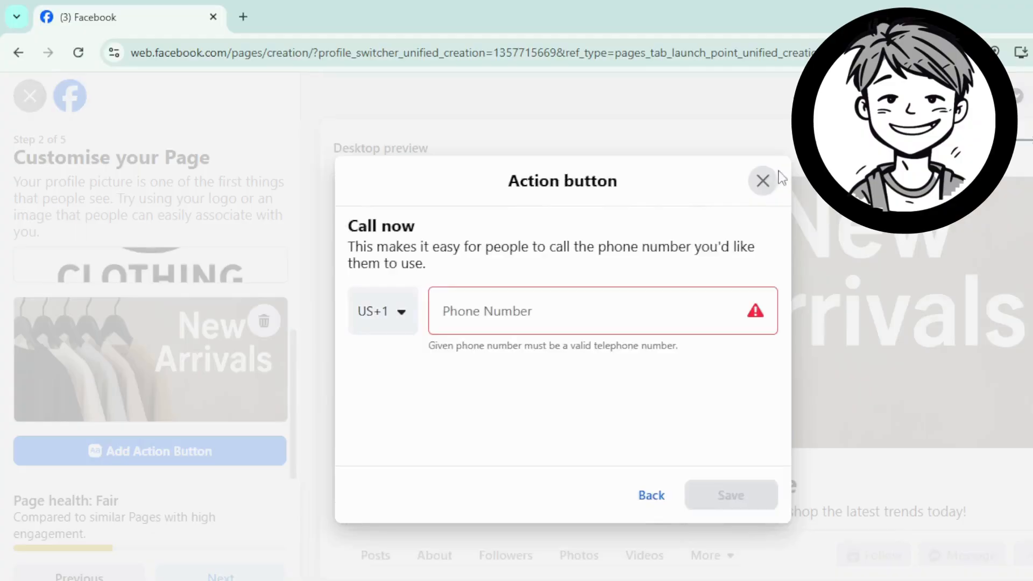
# Step: Restart the action button setup, choosing Call now again to reach the phone number prompt
pyautogui.click(763, 181)
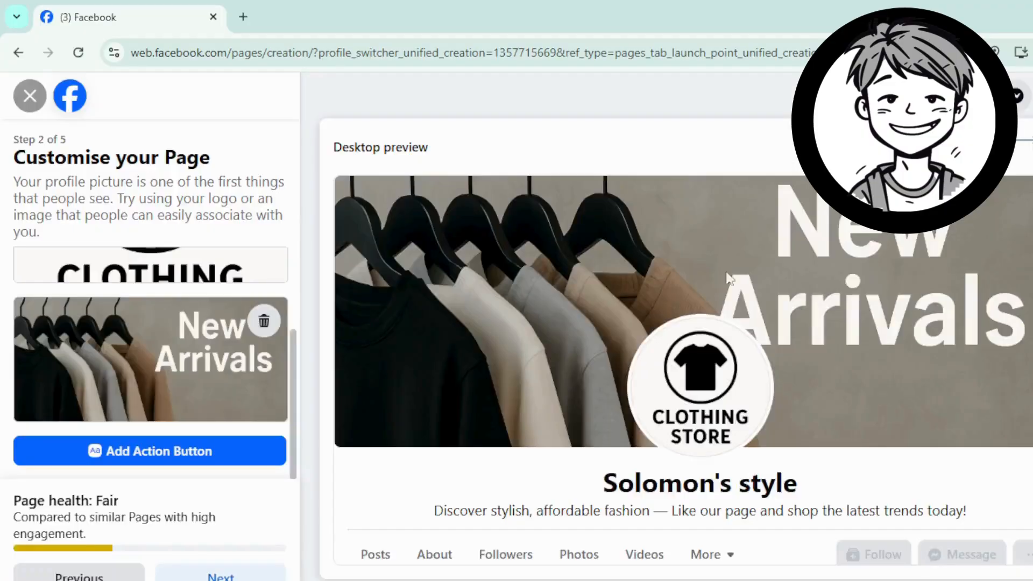
pyautogui.click(235, 459)
pyautogui.click(560, 485)
pyautogui.scroll(-5, 487, 427)
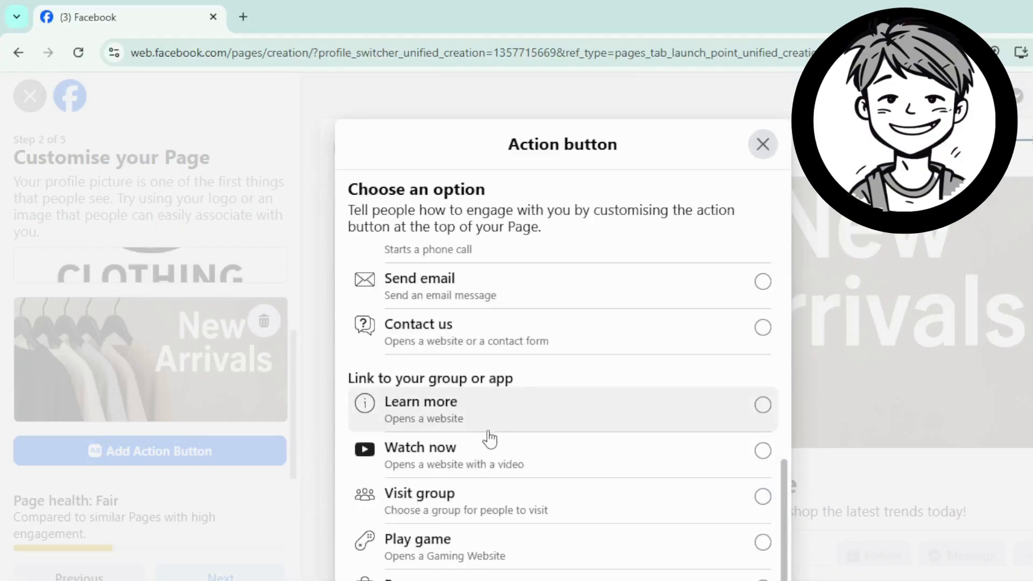
pyautogui.scroll(3, 685, 475)
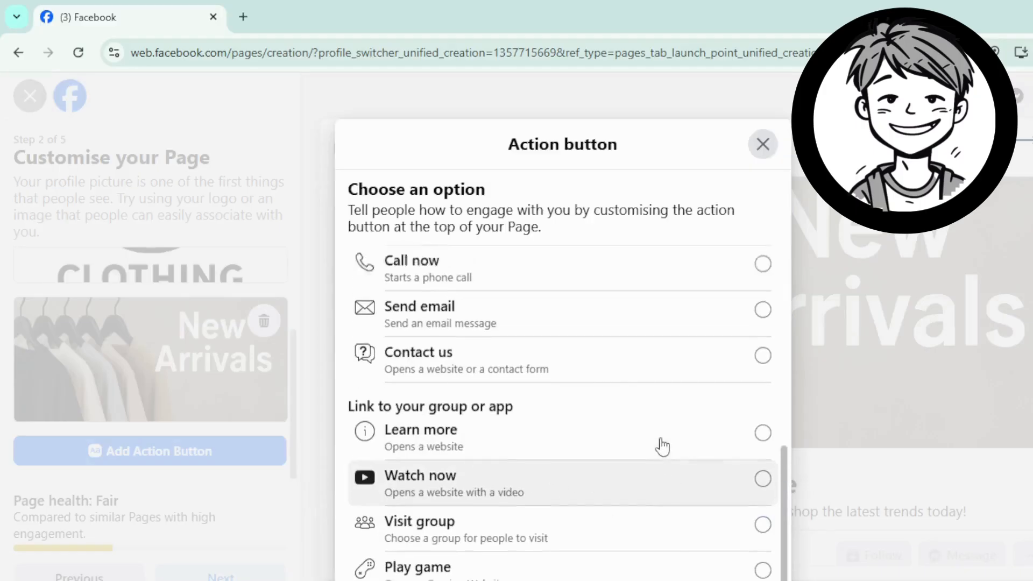
pyautogui.scroll(-1, 653, 543)
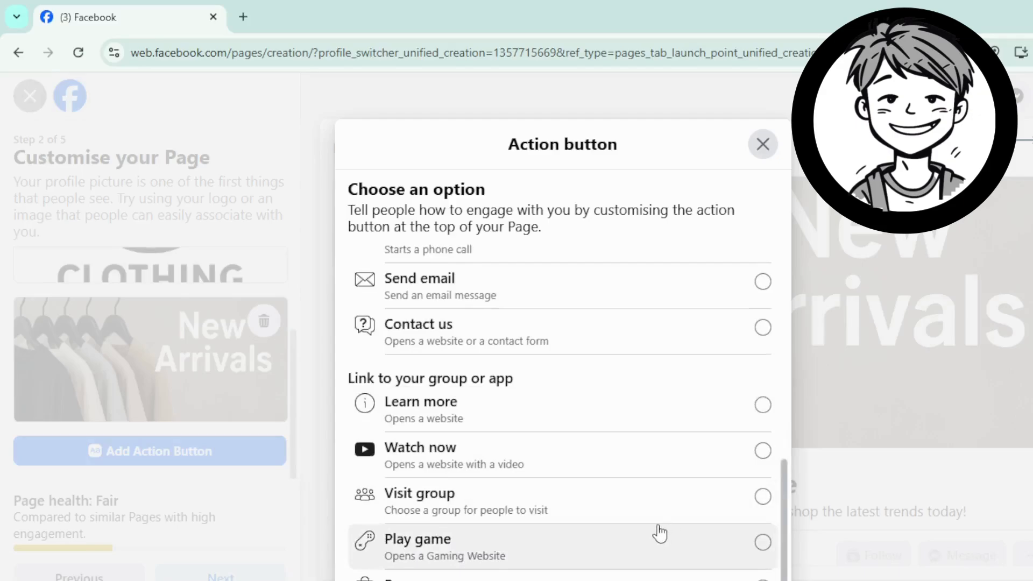
pyautogui.scroll(2, 670, 491)
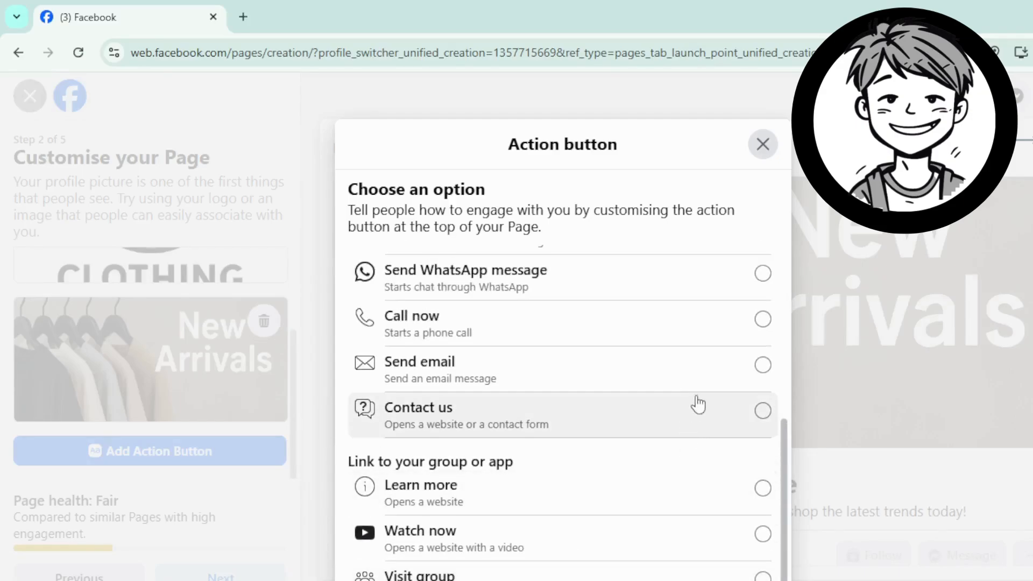
pyautogui.click(748, 340)
pyautogui.scroll(-2, 672, 481)
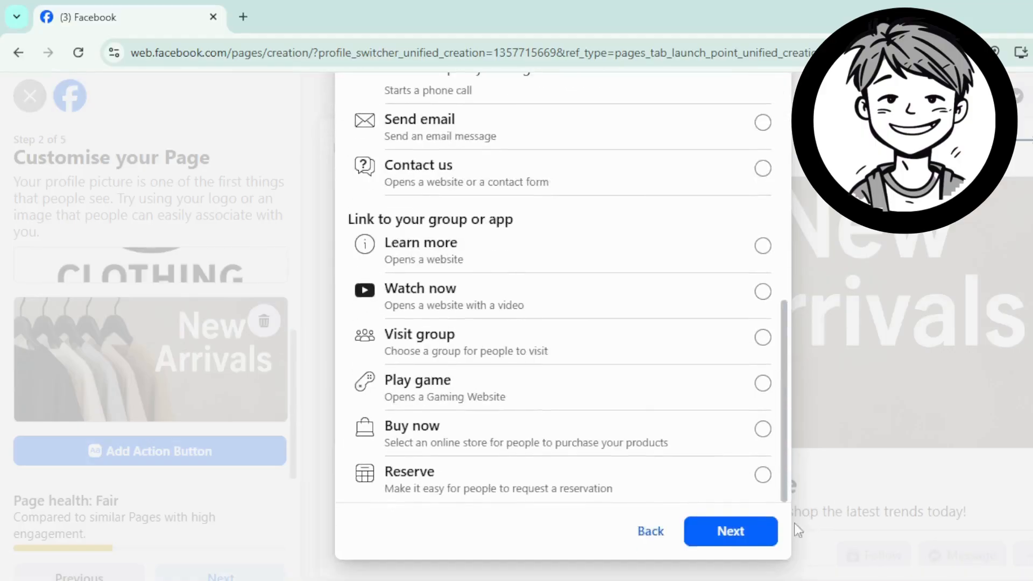
pyautogui.click(727, 531)
# Step: Enter the business phone number with the US +1 code and save the Call now button
pyautogui.click(558, 326)
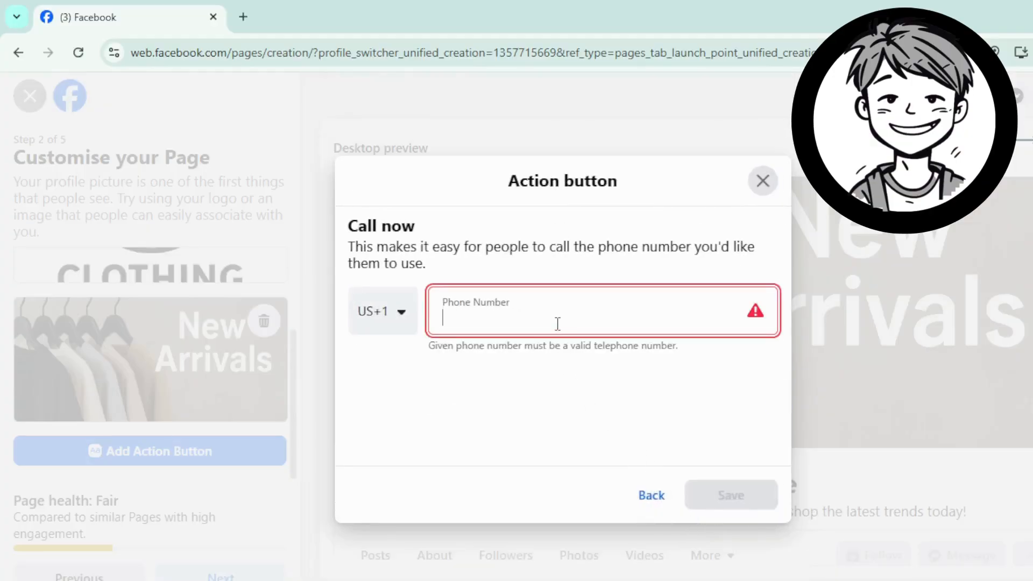
pyautogui.write('5')
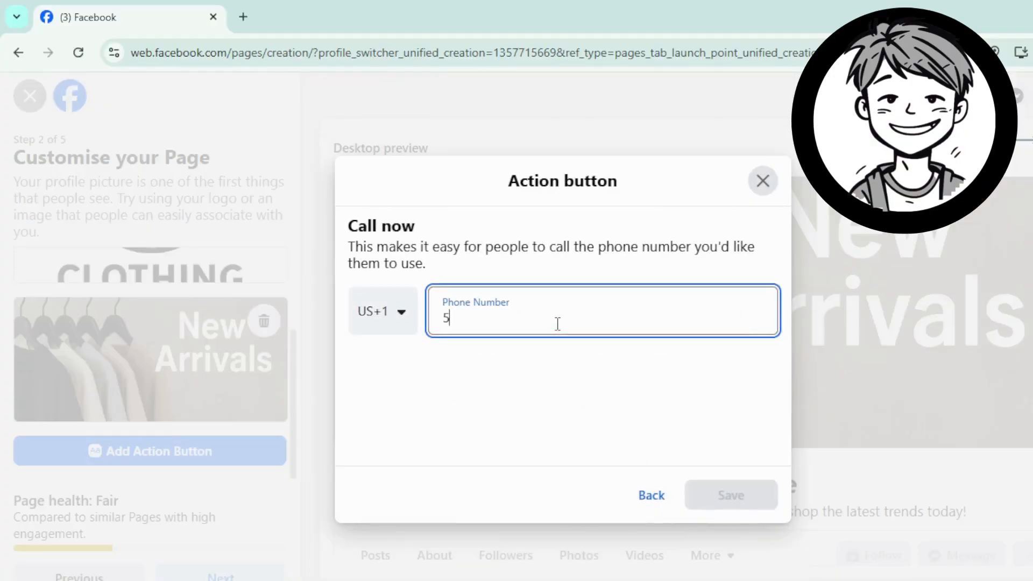
pyautogui.press('BackSpace')
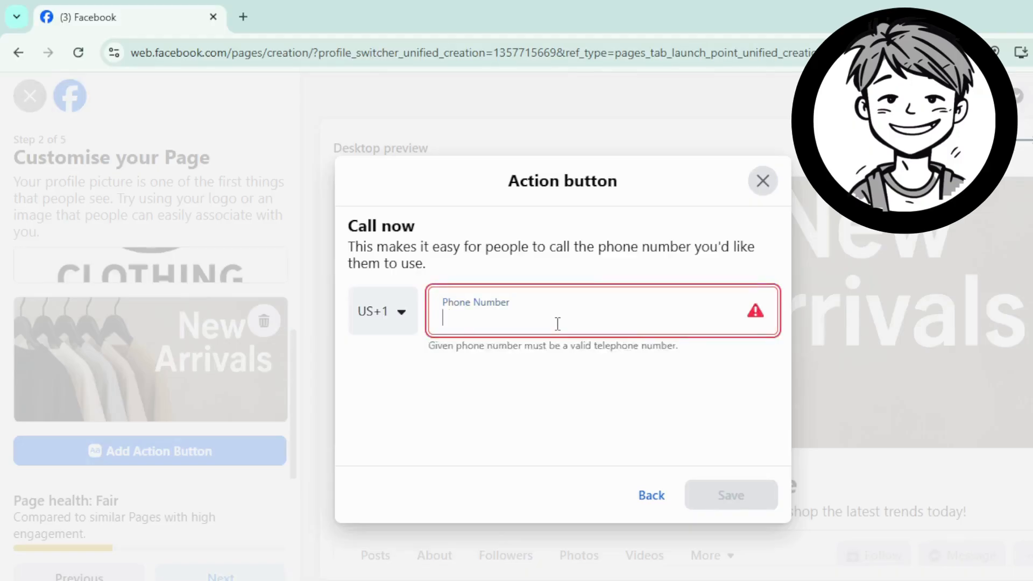
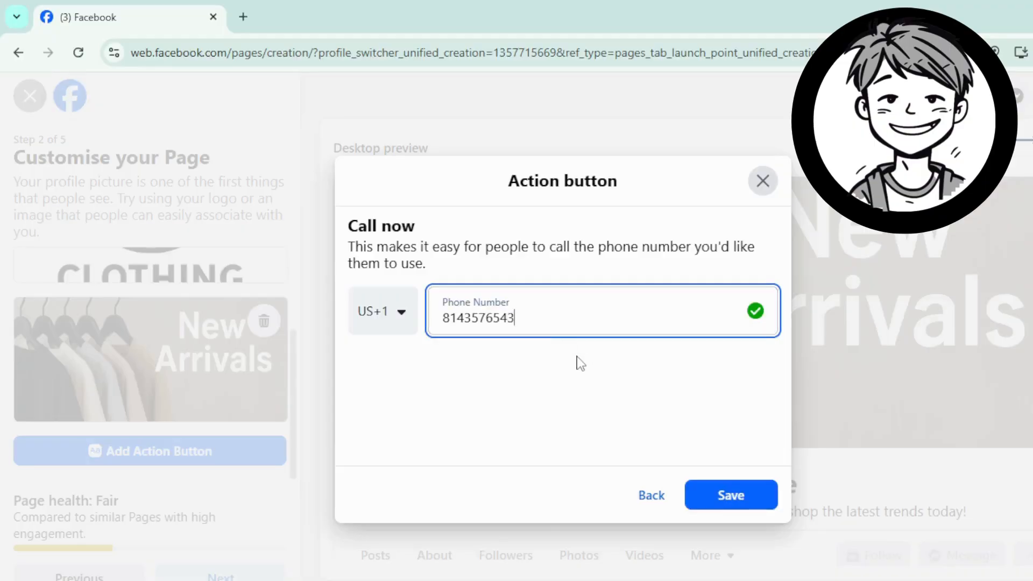
pyautogui.click(732, 498)
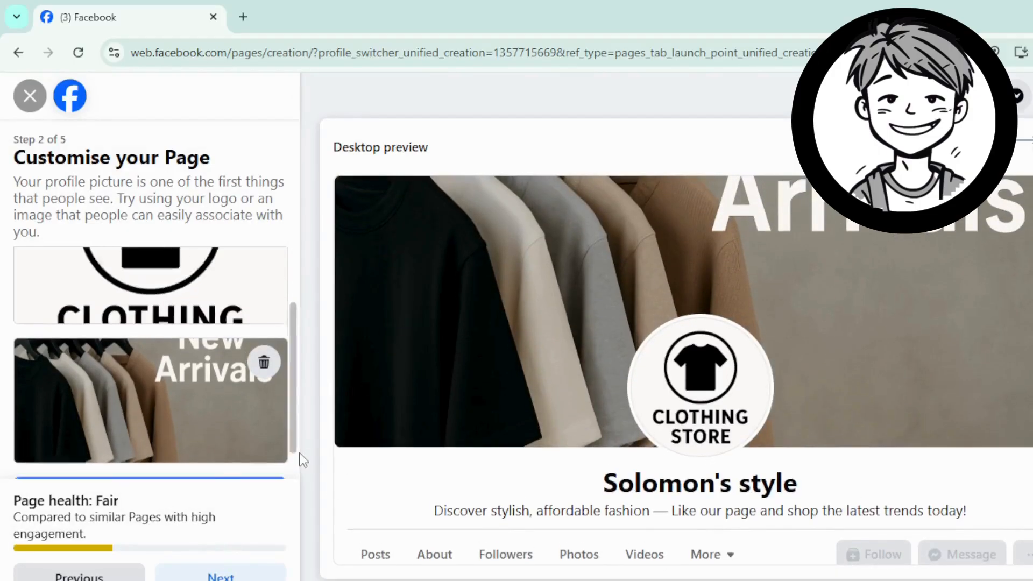
# Step: Reposition the cover photo so the hangers and New Arrivals show, then finish customising
pyautogui.scroll(-2, 191, 366)
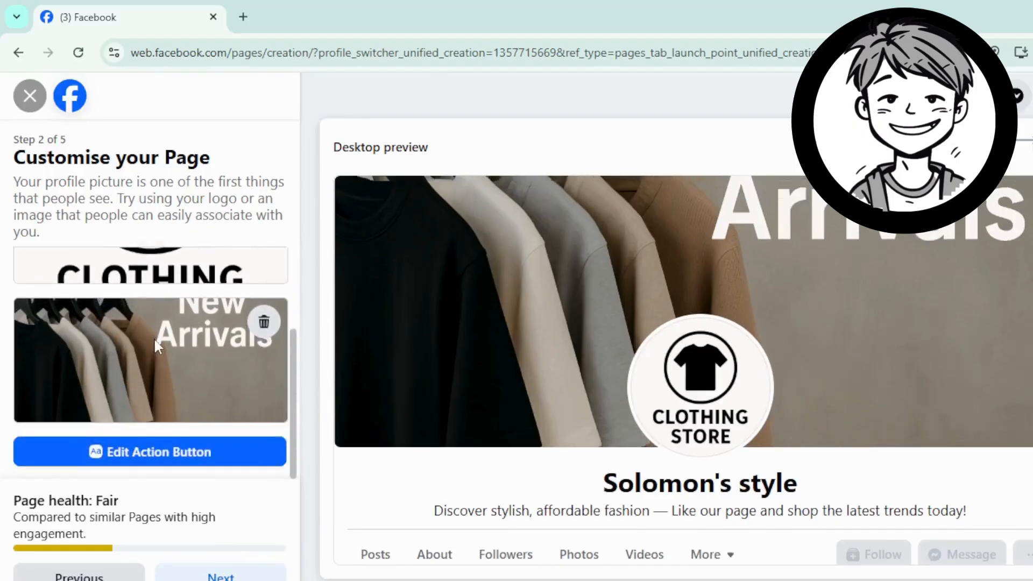
pyautogui.moveTo(168, 371); pyautogui.dragTo(169, 368)
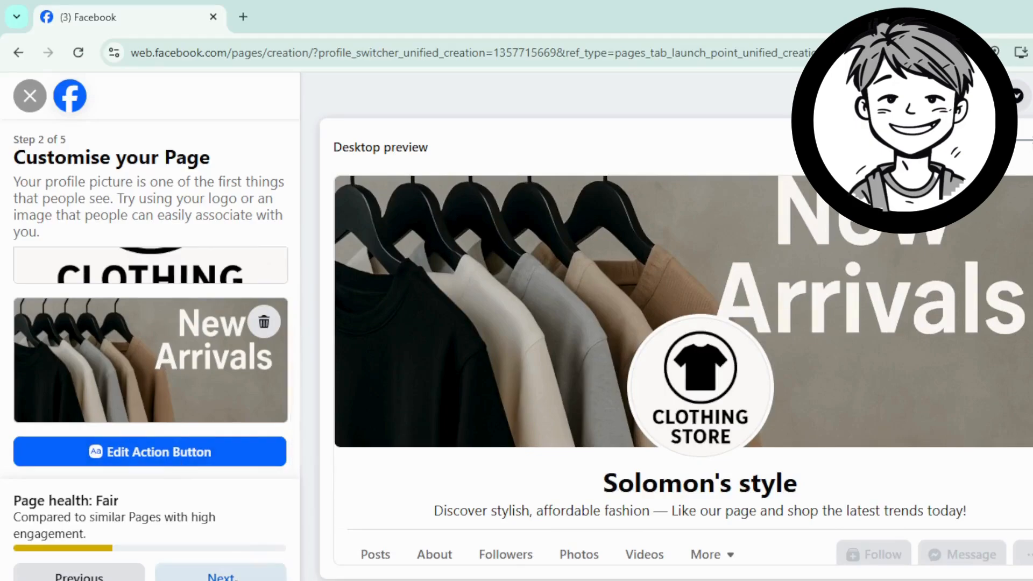
pyautogui.click(235, 576)
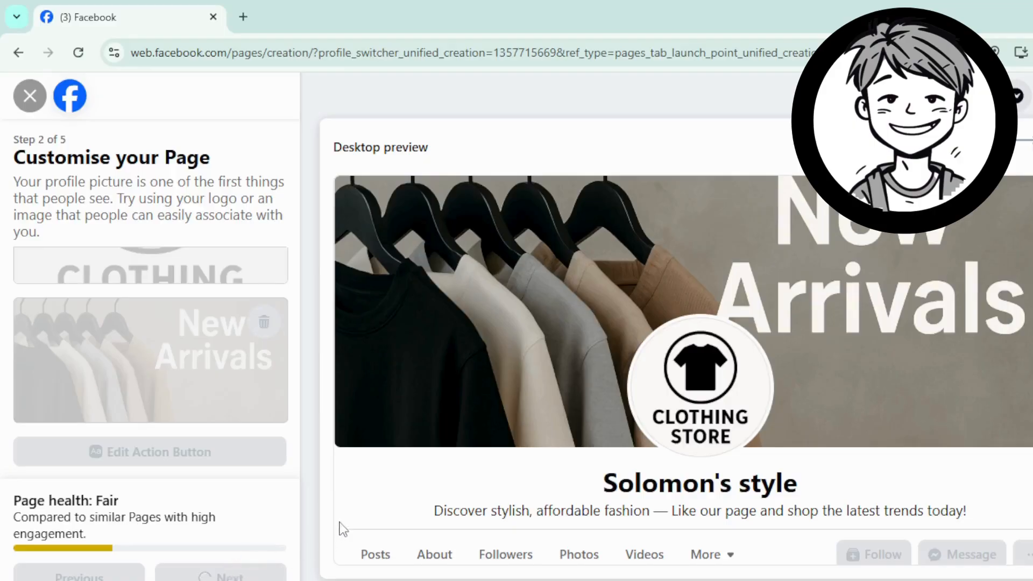
# Step: Skip the WhatsApp connection and audience-building steps to finish creating the Page
pyautogui.scroll(-3, 253, 452)
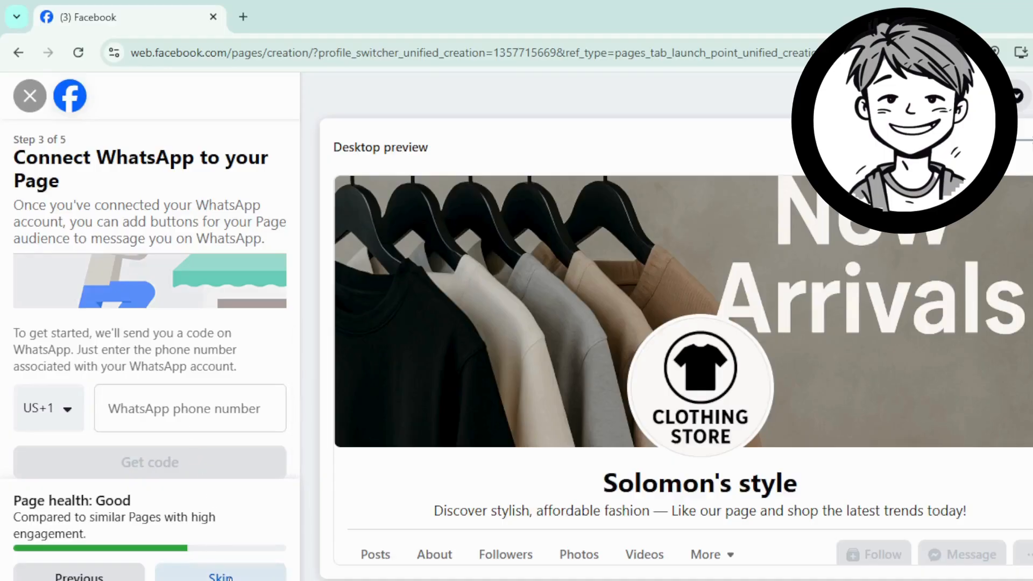
pyautogui.click(226, 577)
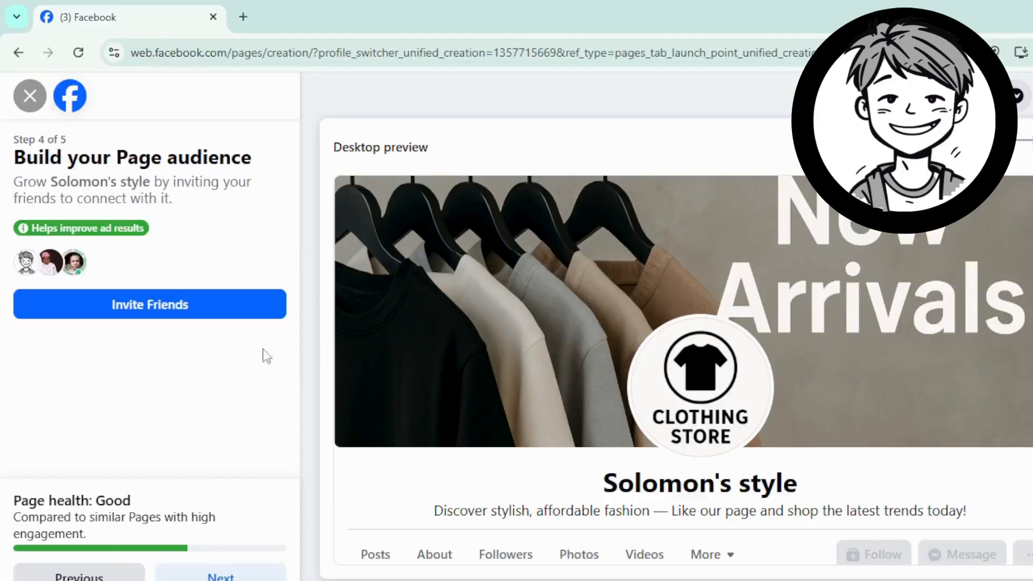
pyautogui.click(221, 576)
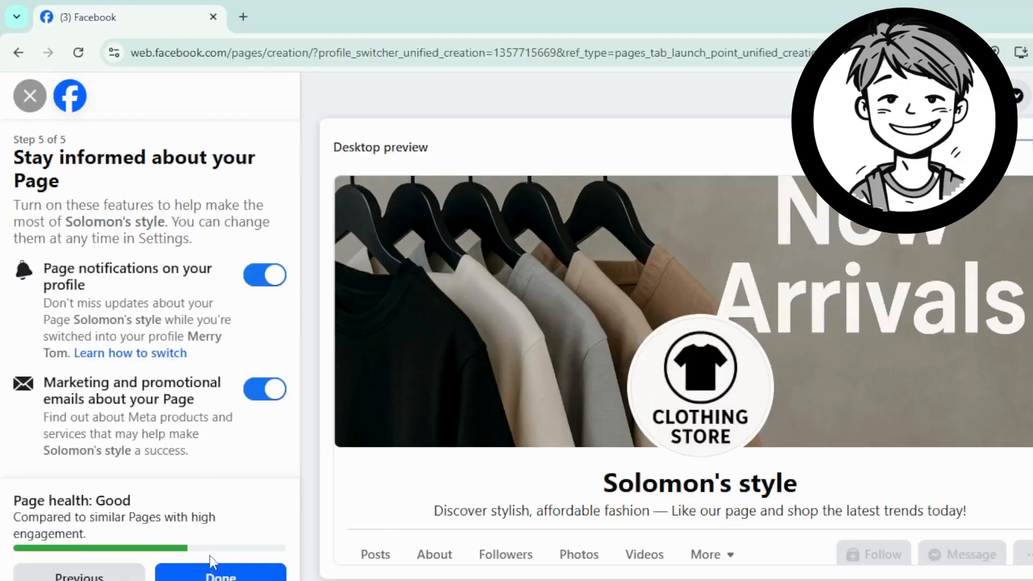
pyautogui.click(220, 577)
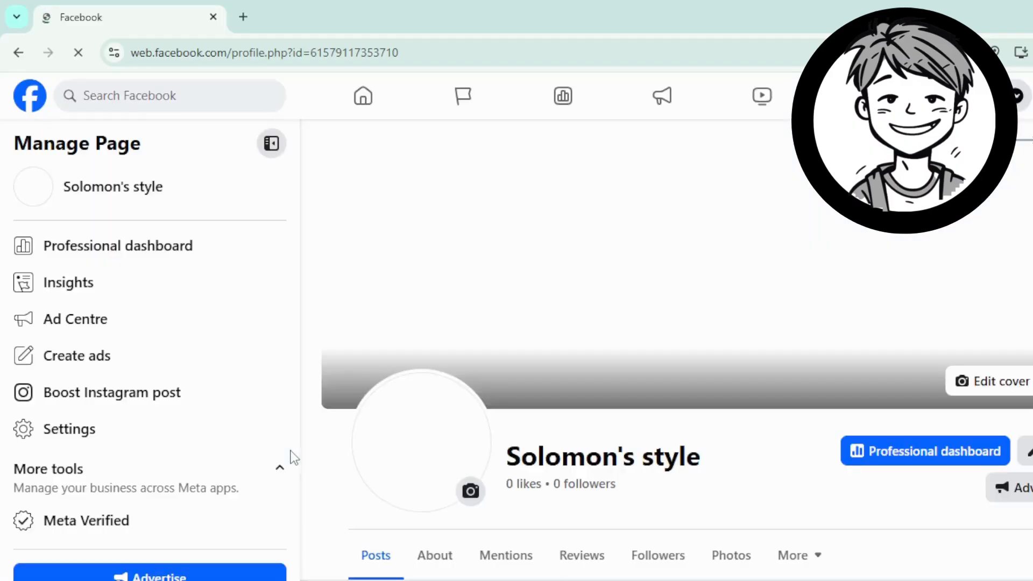
# Step: Dismiss the 'Switched to Solomon's style' notice and review the cover, logo and Intro
pyautogui.scroll(-4, 467, 487)
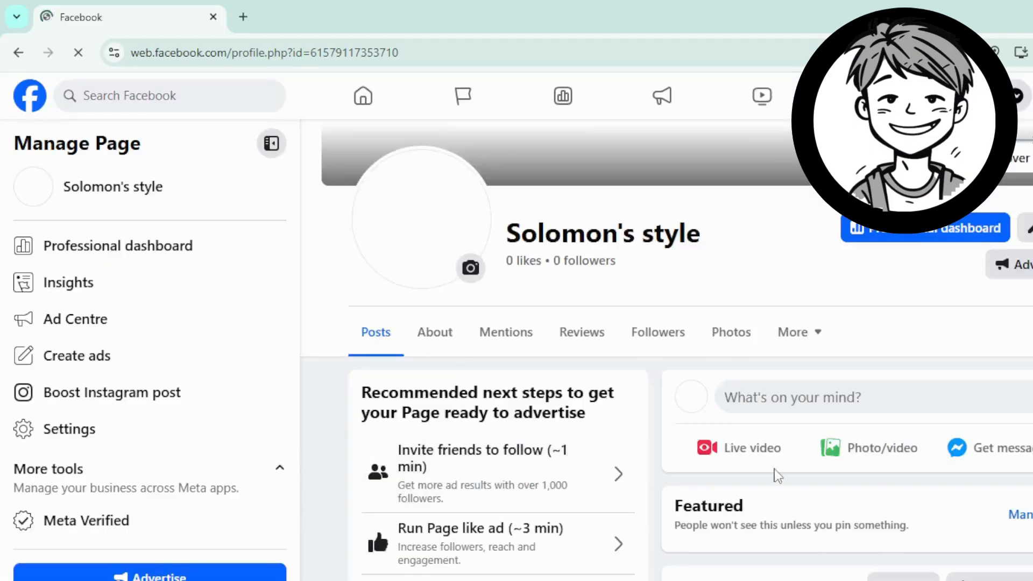
pyautogui.scroll(4, 780, 476)
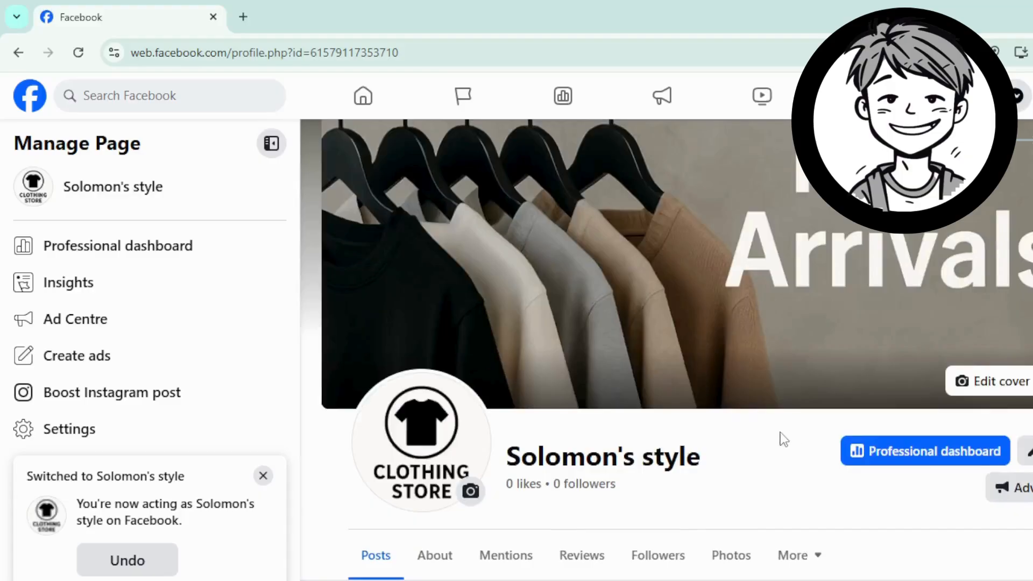
pyautogui.click(263, 476)
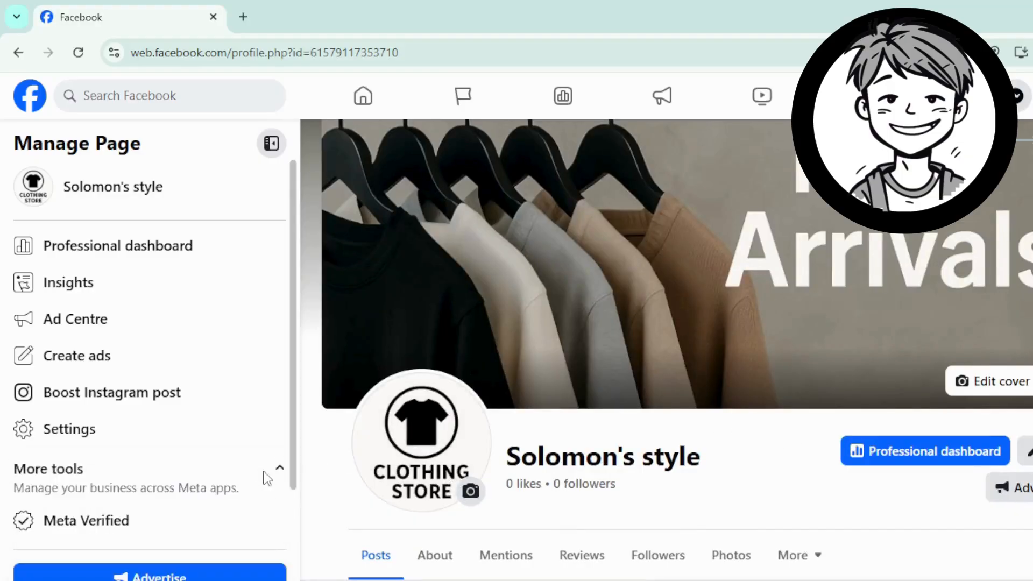
pyautogui.scroll(-2, 664, 442)
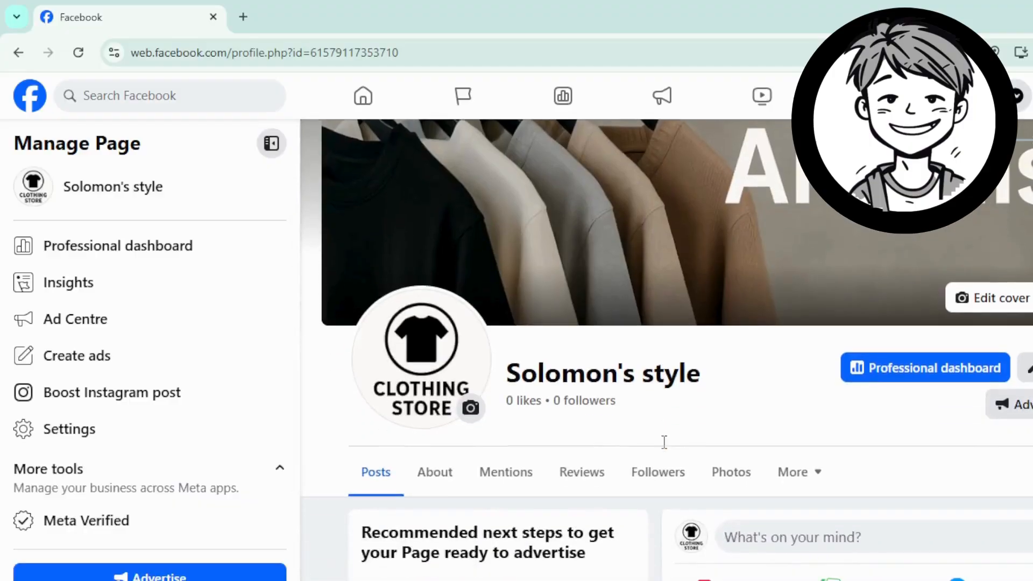
pyautogui.scroll(-8, 665, 448)
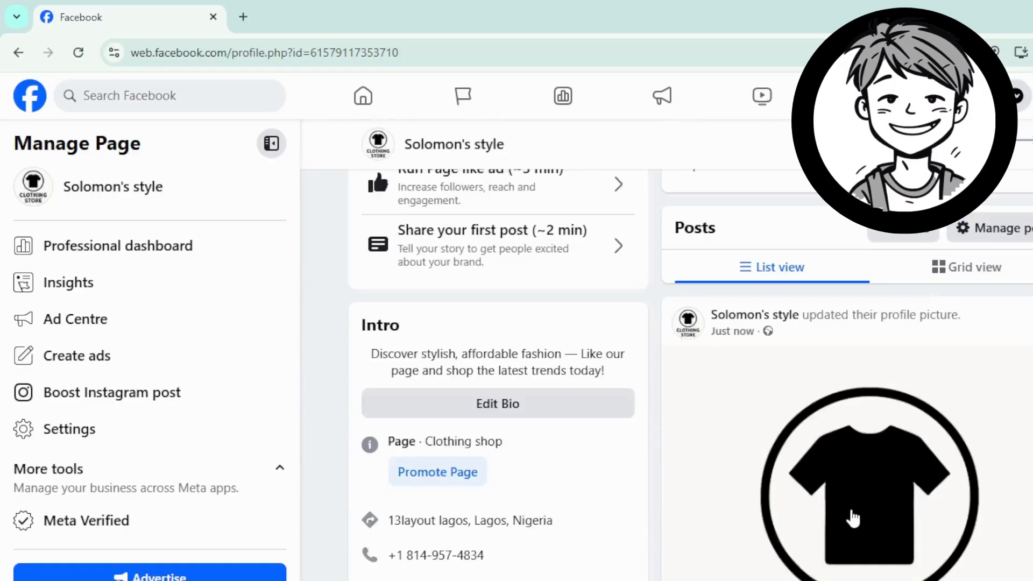
pyautogui.scroll(5, 852, 515)
pyautogui.scroll(-9, 854, 515)
pyautogui.scroll(14, 853, 511)
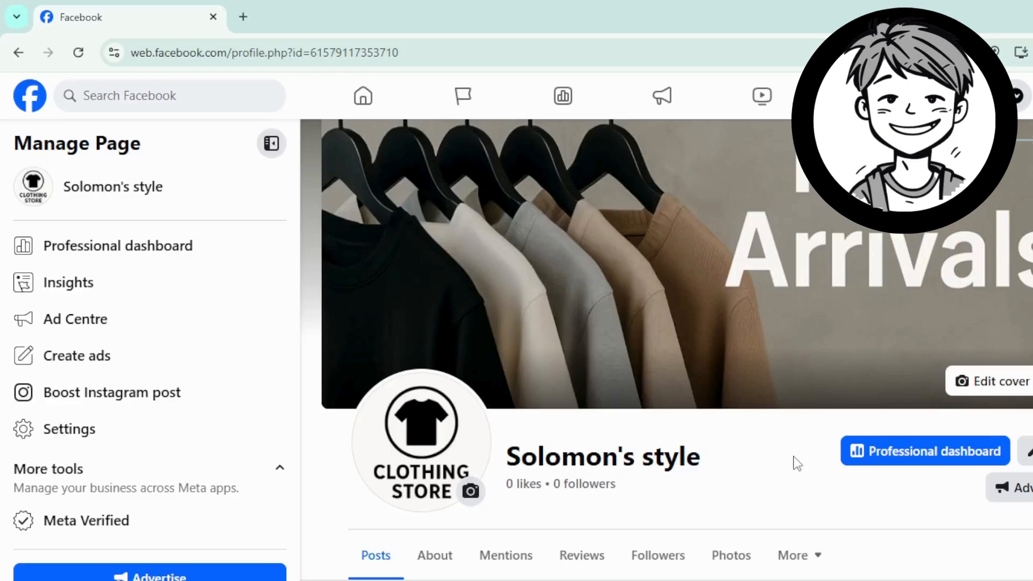
pyautogui.scroll(-5, 744, 481)
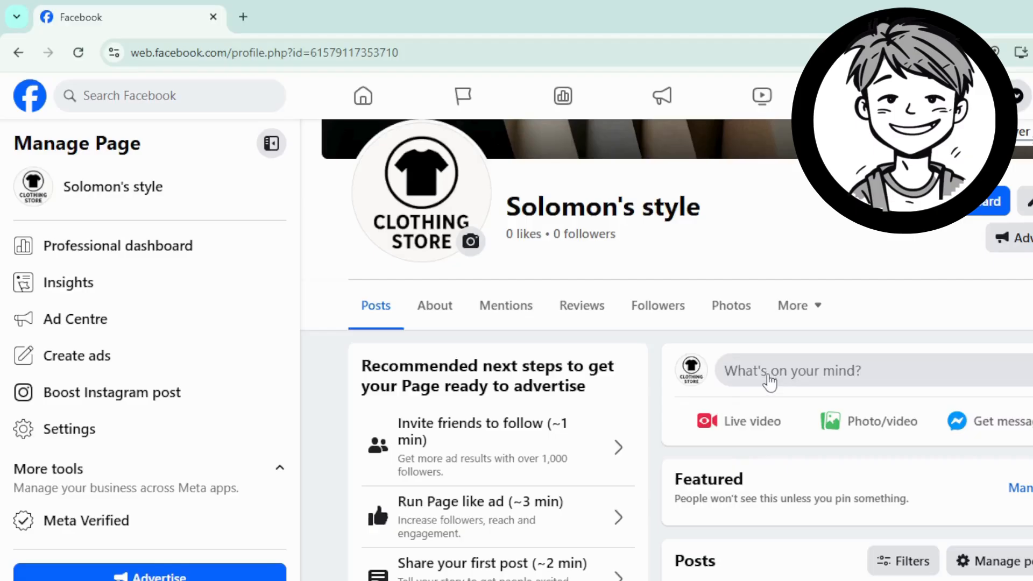
# Step: Draft a Page post reading 'new arrivals' checked in at Lagos, Nigeria
pyautogui.click(769, 377)
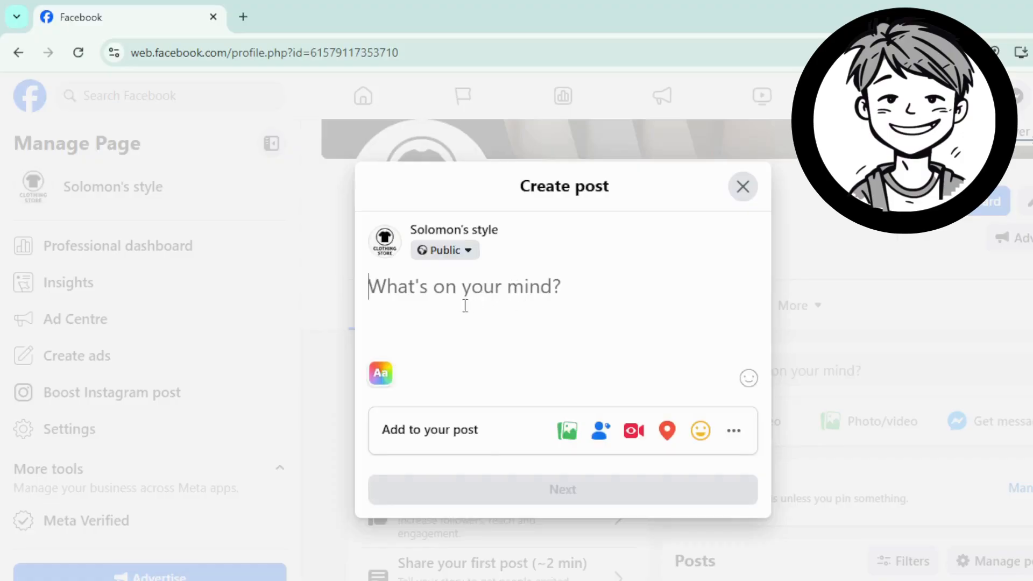
pyautogui.write('new a')
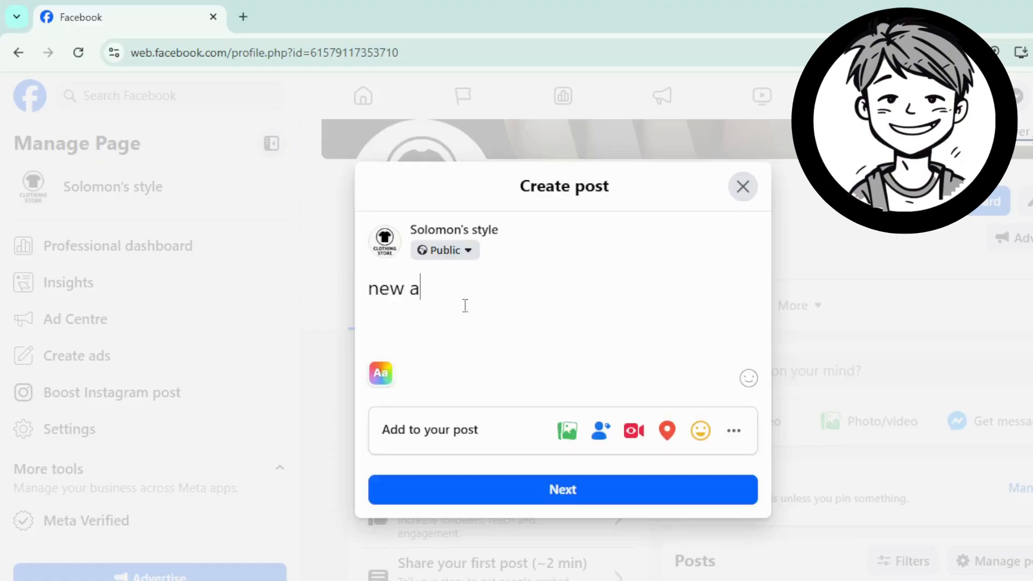
pyautogui.write('rrivals')
pyautogui.click(667, 431)
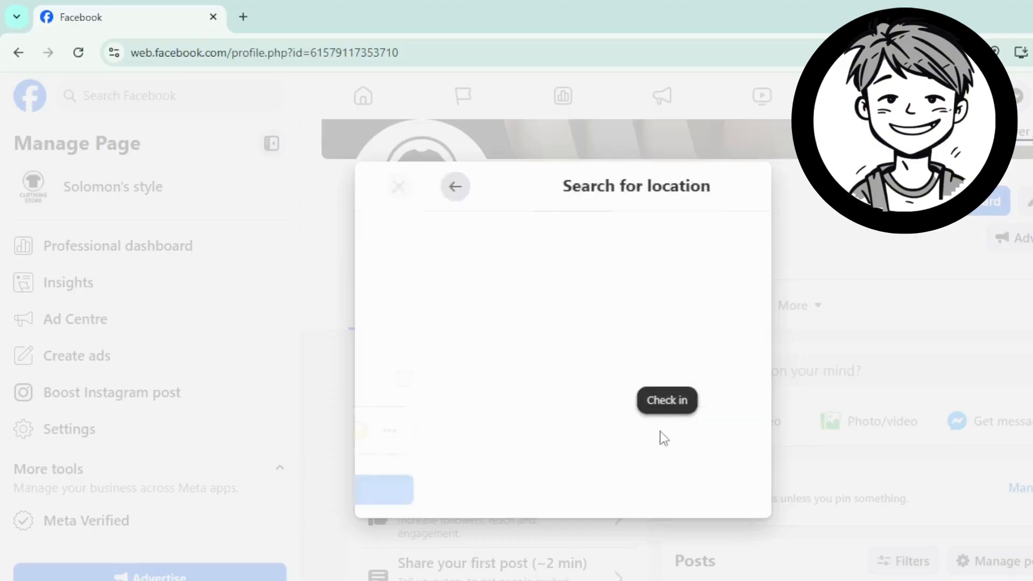
pyautogui.write('la')
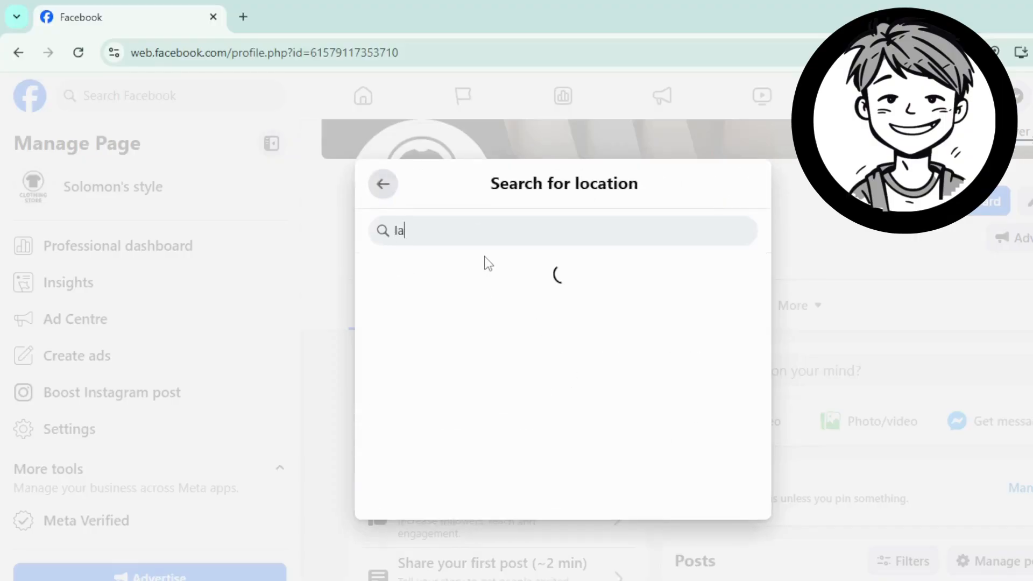
pyautogui.write('gos')
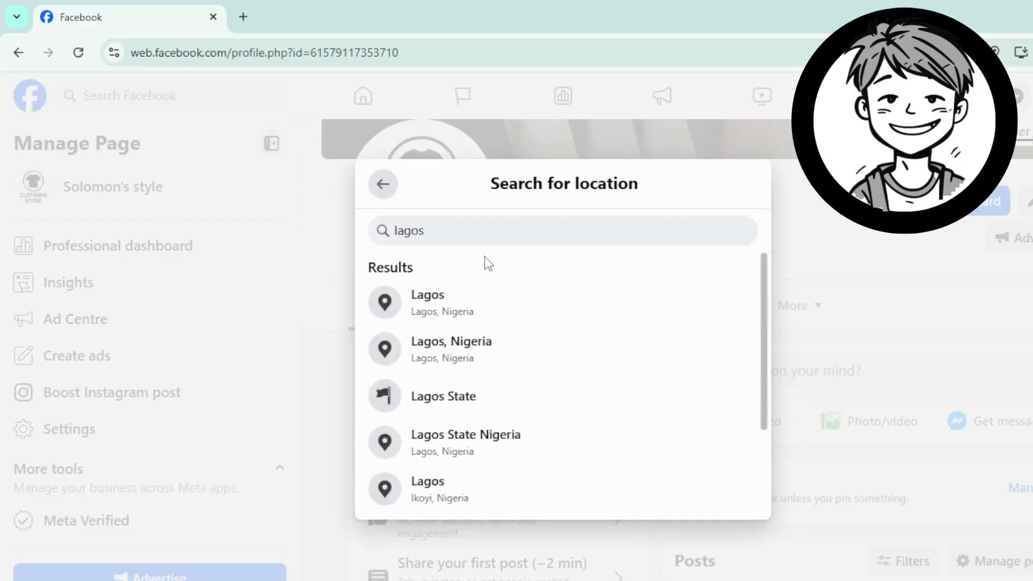
pyautogui.click(480, 354)
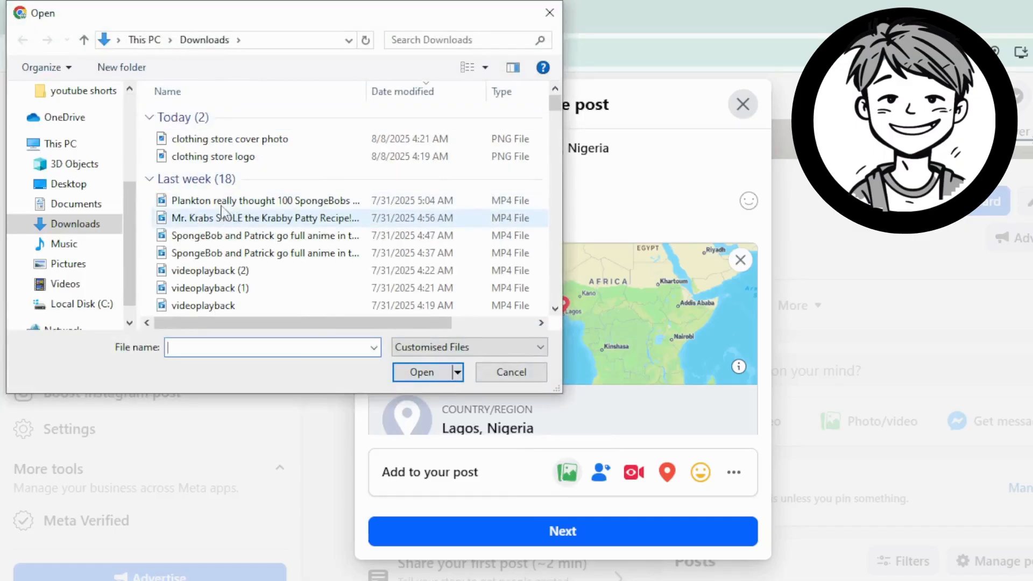
# Step: Attach the 'clothing store cover photo' image to the post and continue to Post settings
pyautogui.doubleClick(232, 141)
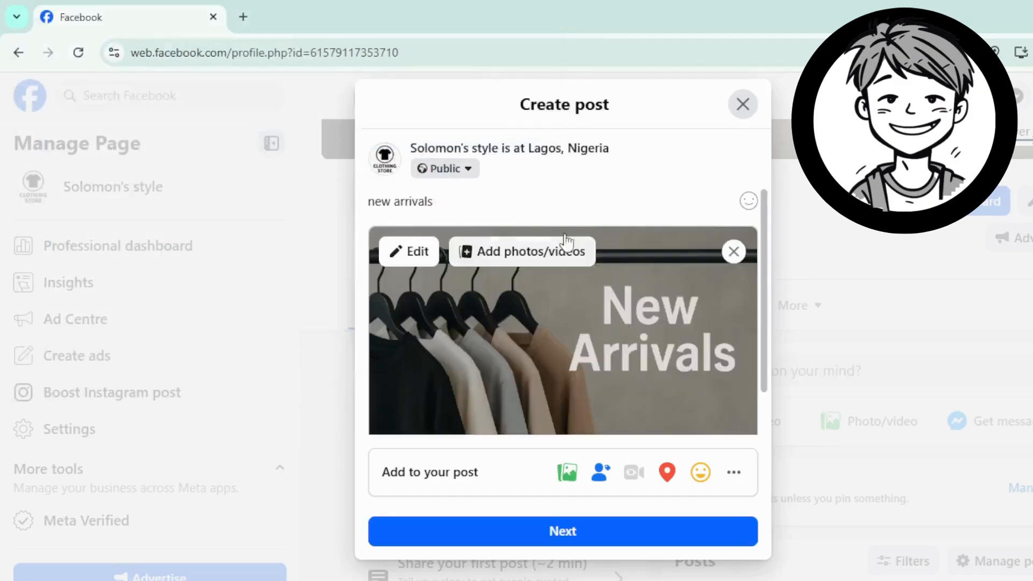
pyautogui.scroll(-1, 567, 429)
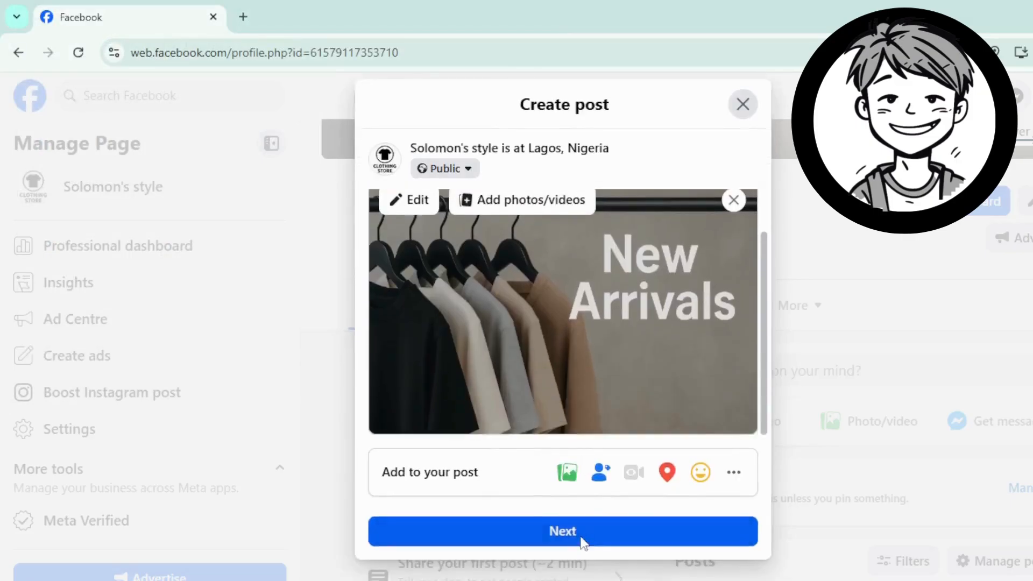
pyautogui.click(584, 543)
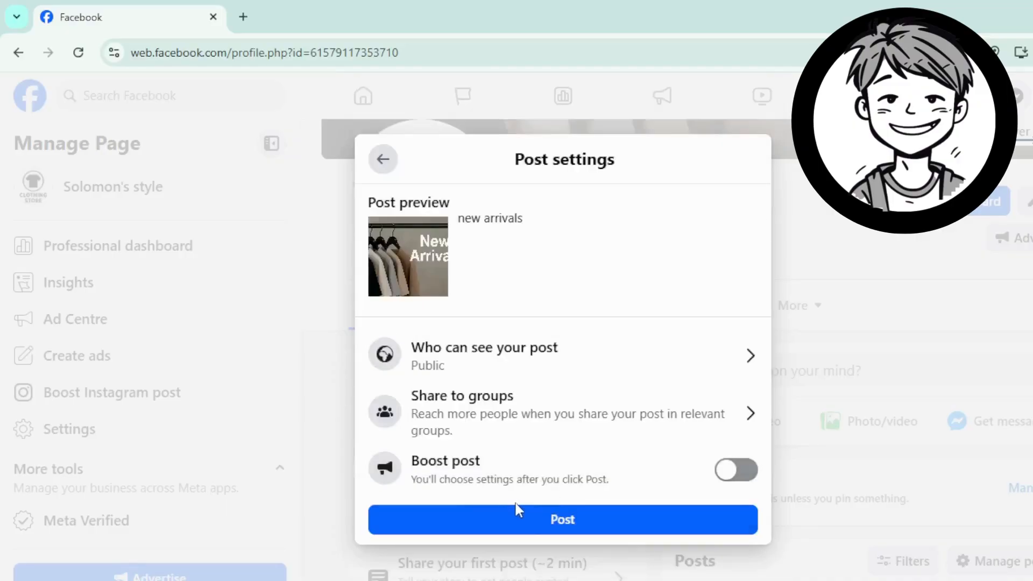
# Step: Publish the new arrivals post and confirm it appears on the Page as Just now
pyautogui.click(510, 526)
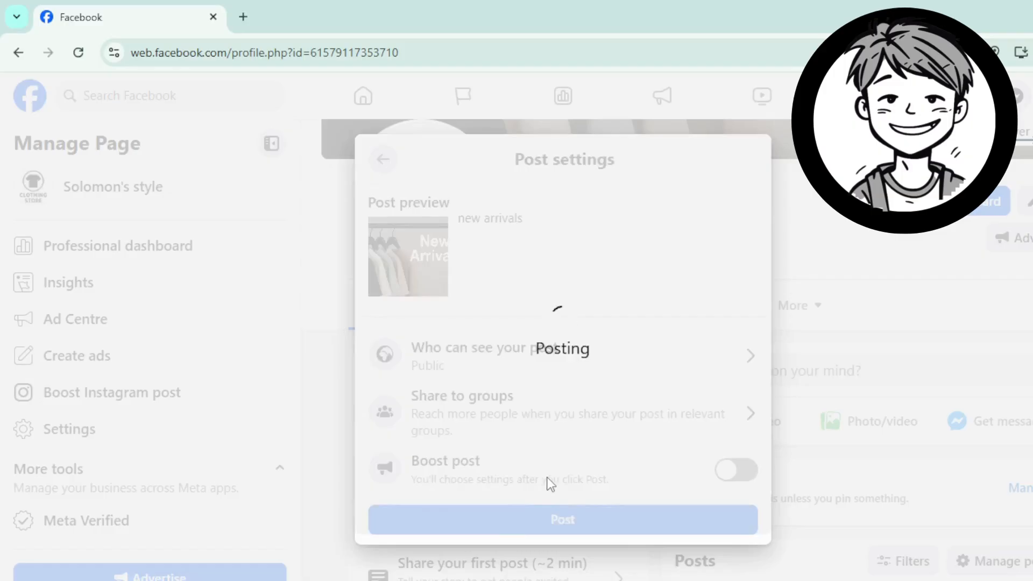
pyautogui.scroll(-9, 785, 495)
pyautogui.scroll(4, 800, 493)
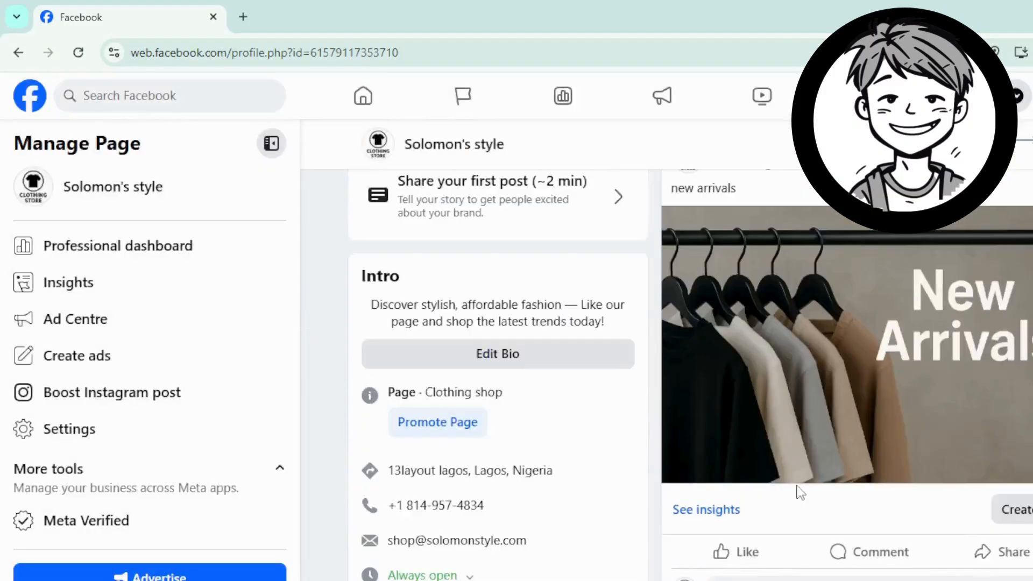
pyautogui.scroll(-2, 800, 490)
pyautogui.scroll(5, 800, 489)
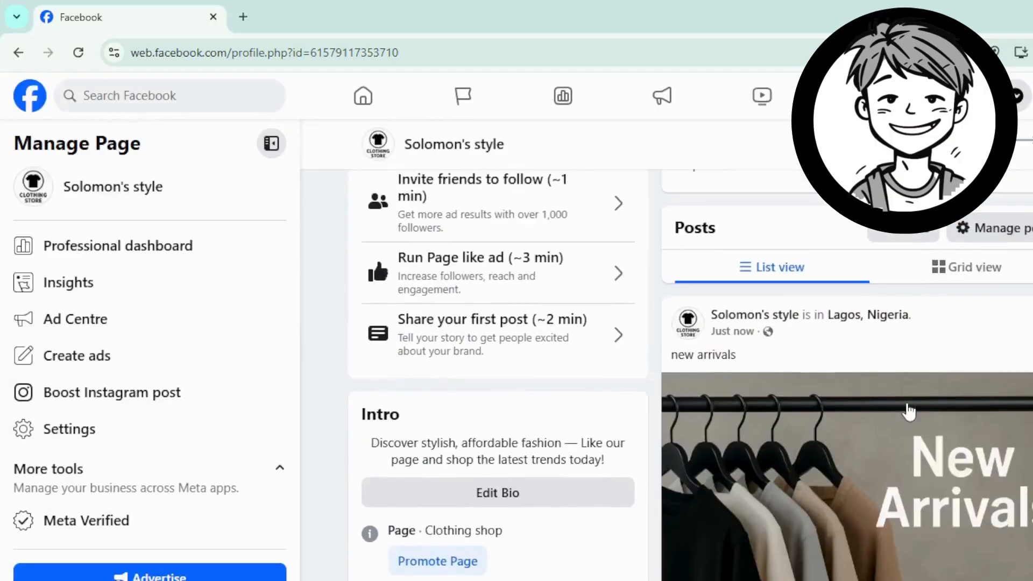
pyautogui.scroll(-6, 875, 331)
pyautogui.scroll(3, 768, 371)
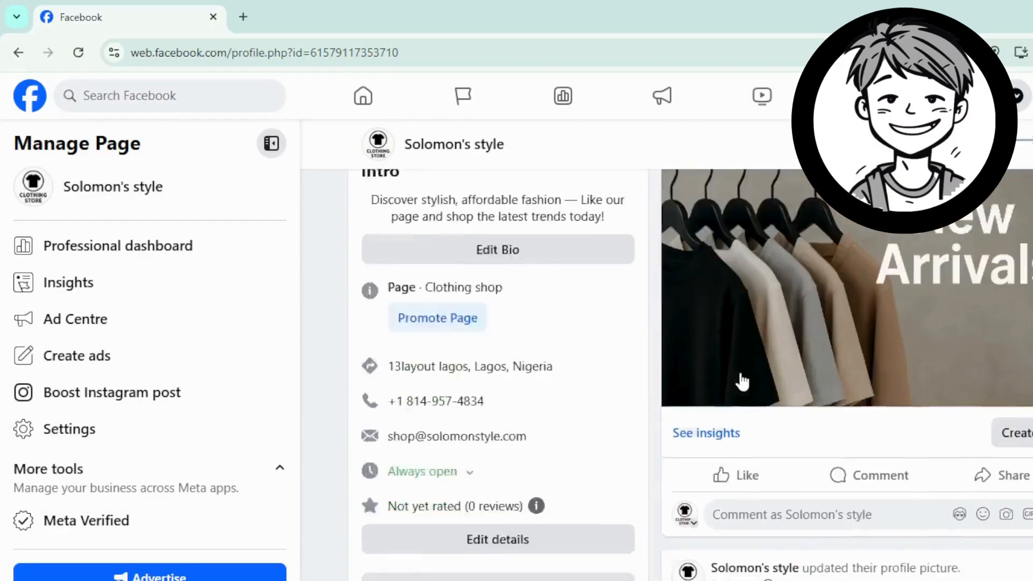
pyautogui.scroll(-8, 742, 401)
# Step: Like the new arrivals post and comment 'shop for affordable cloth now' on it
pyautogui.scroll(5, 740, 420)
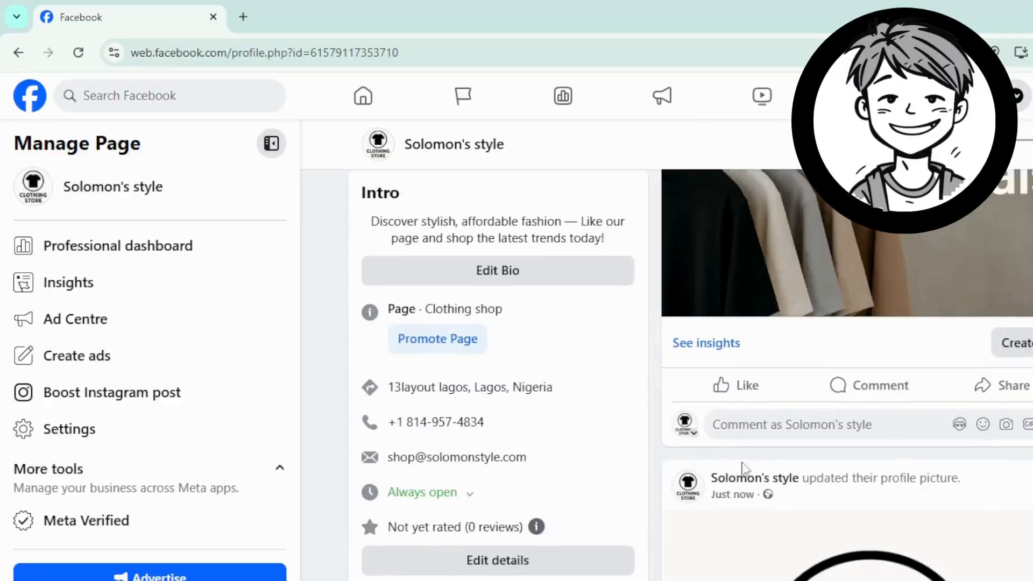
pyautogui.click(731, 400)
pyautogui.click(758, 454)
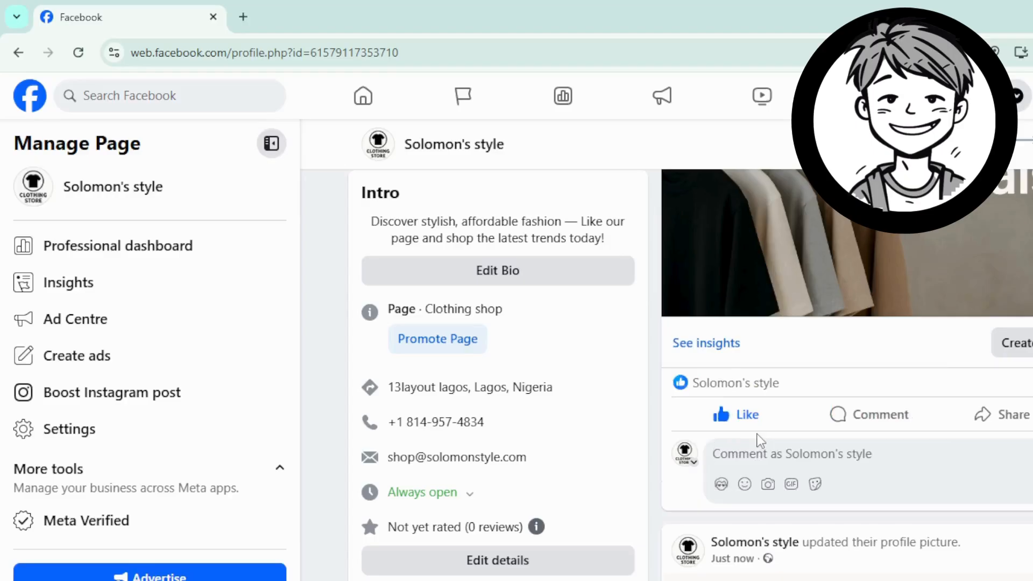
pyautogui.write('shop for affordable cloth now')
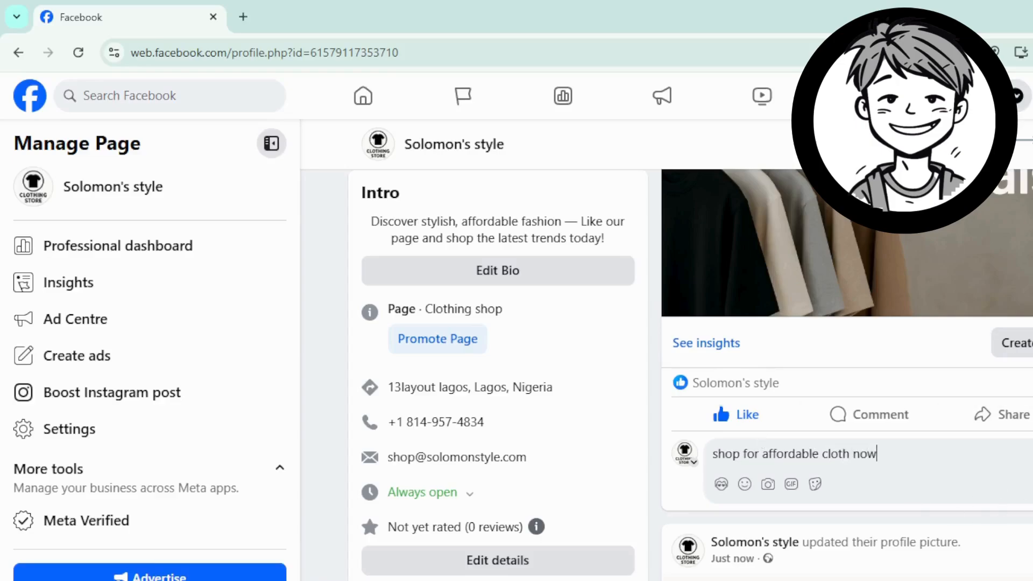
pyautogui.click(1007, 501)
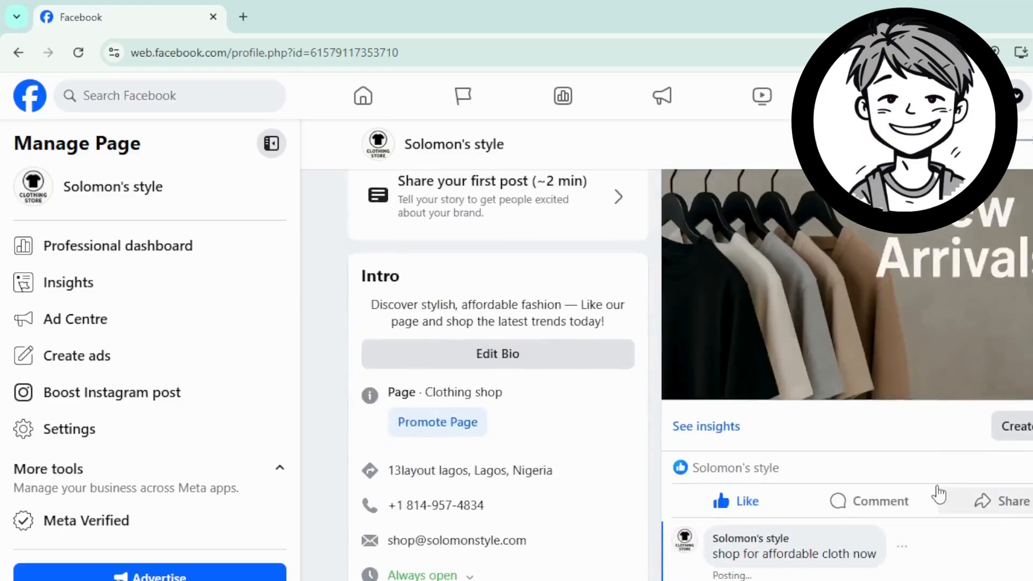
# Step: Return to the top of the Solomon's style Page and go to its About section
pyautogui.scroll(5, 914, 491)
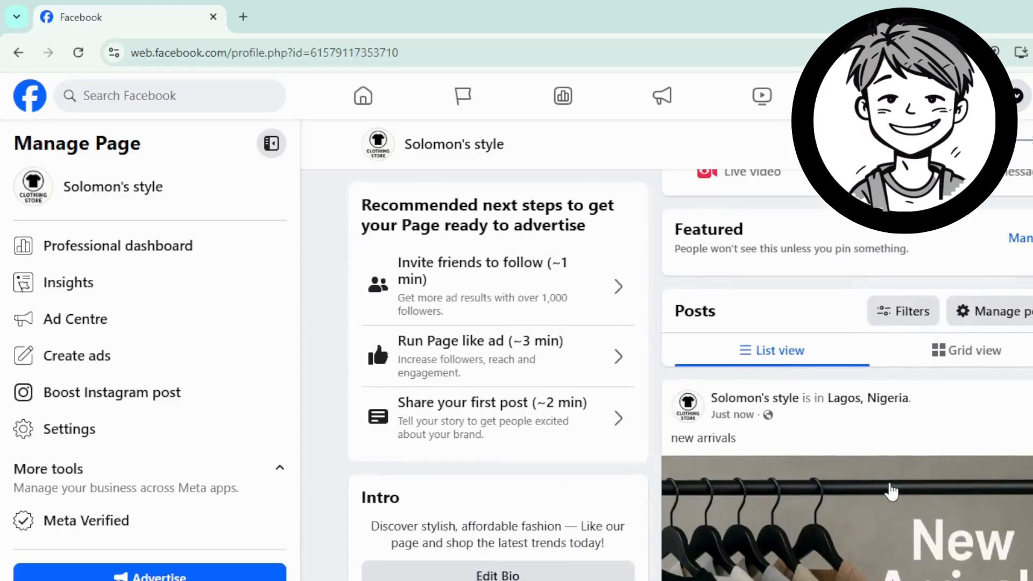
pyautogui.scroll(-5, 921, 491)
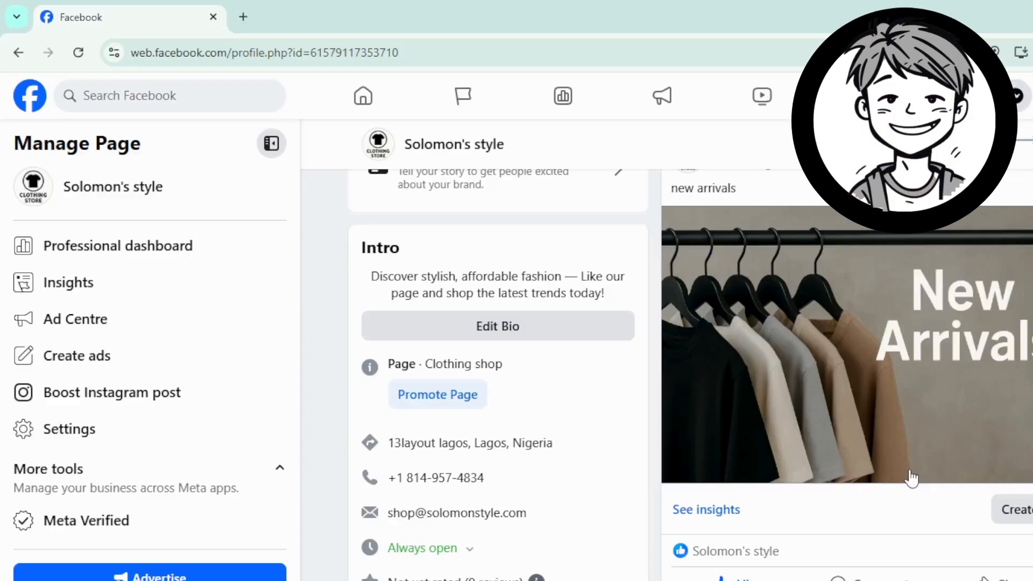
pyautogui.scroll(-5, 592, 437)
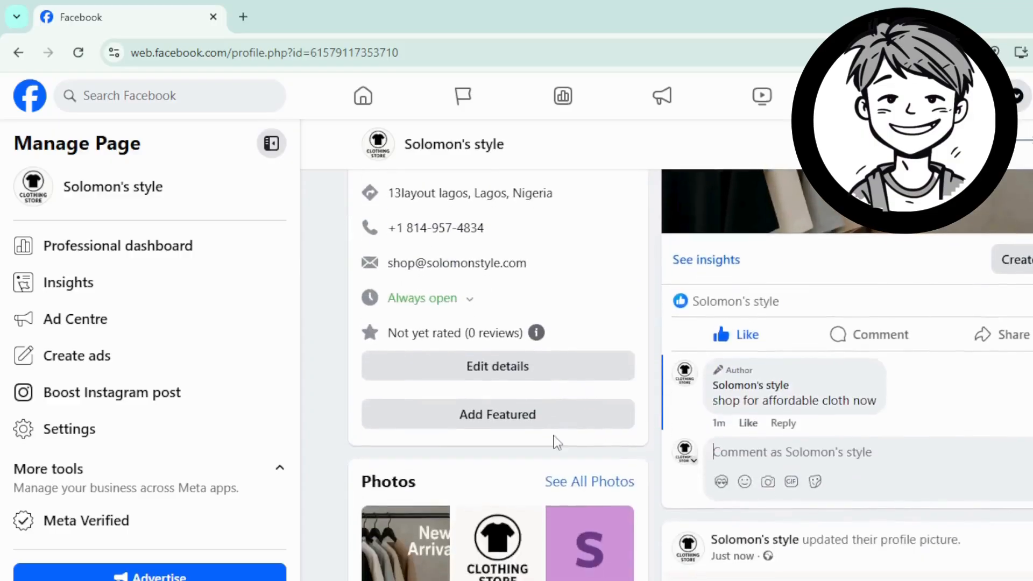
pyautogui.scroll(3, 554, 443)
pyautogui.scroll(-1, 555, 441)
pyautogui.scroll(10, 553, 438)
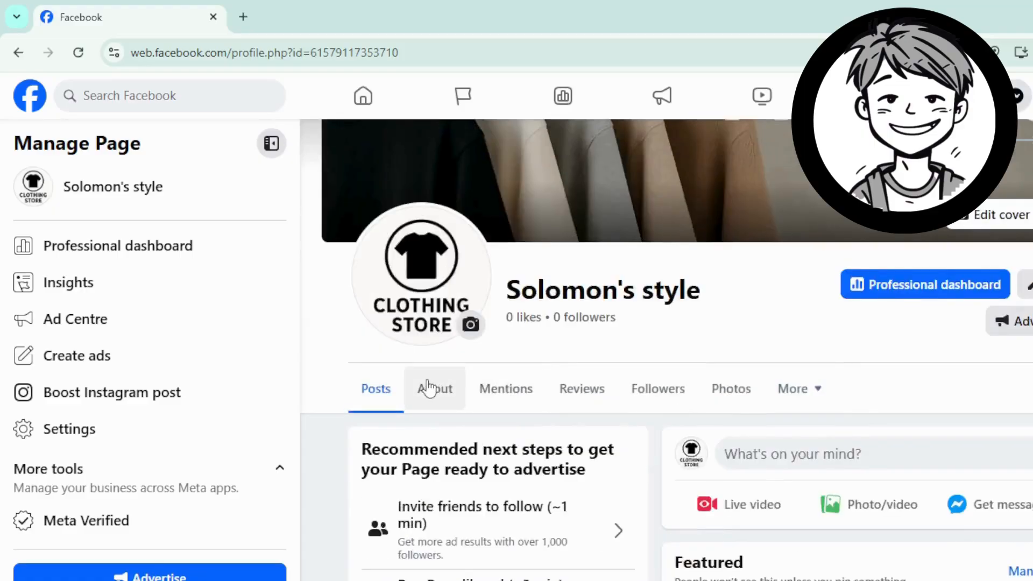
pyautogui.click(428, 388)
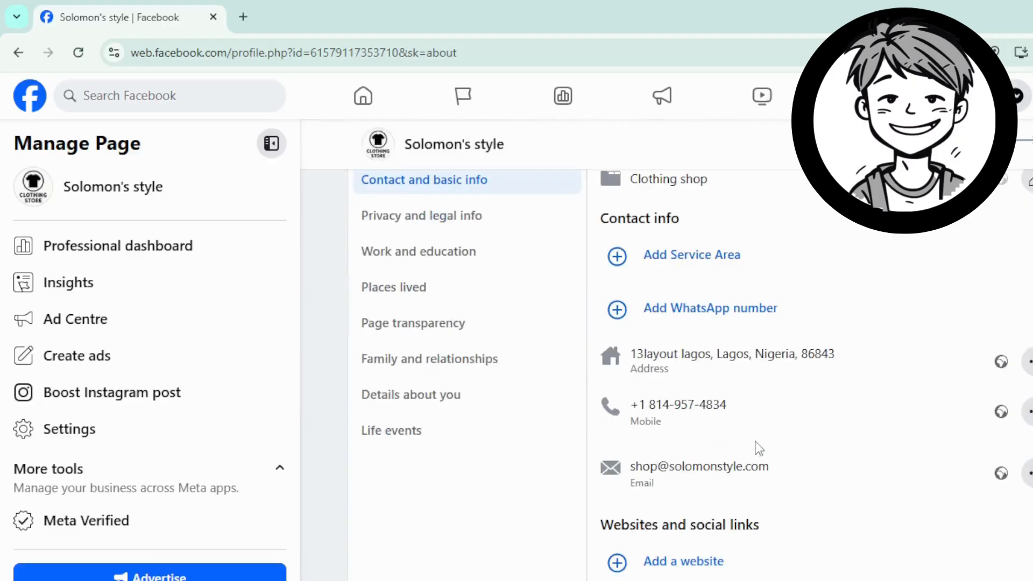
# Step: Set the Page's price range to ££ (Moderate) and save it
pyautogui.scroll(-5, 815, 302)
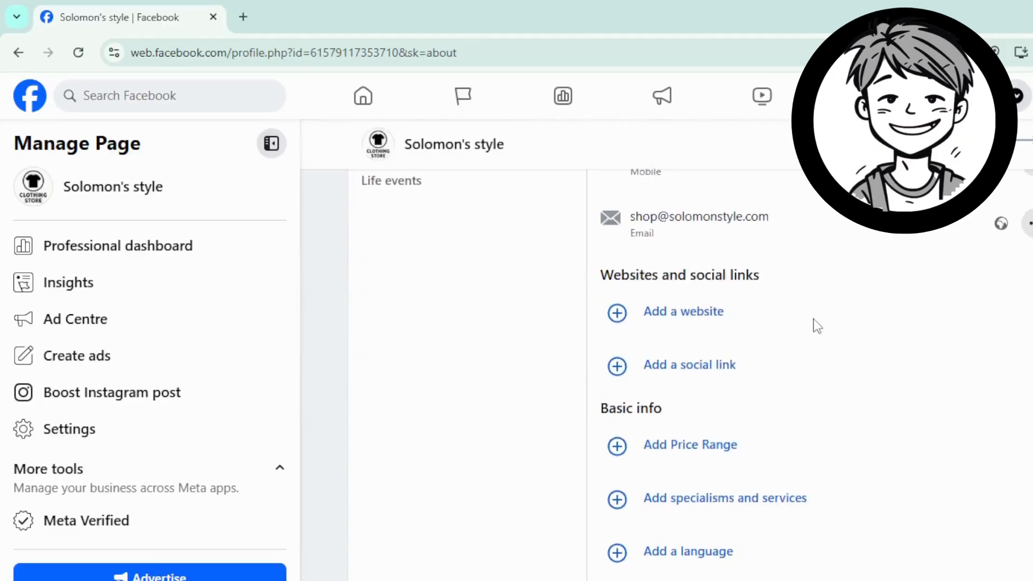
pyautogui.scroll(-3, 699, 382)
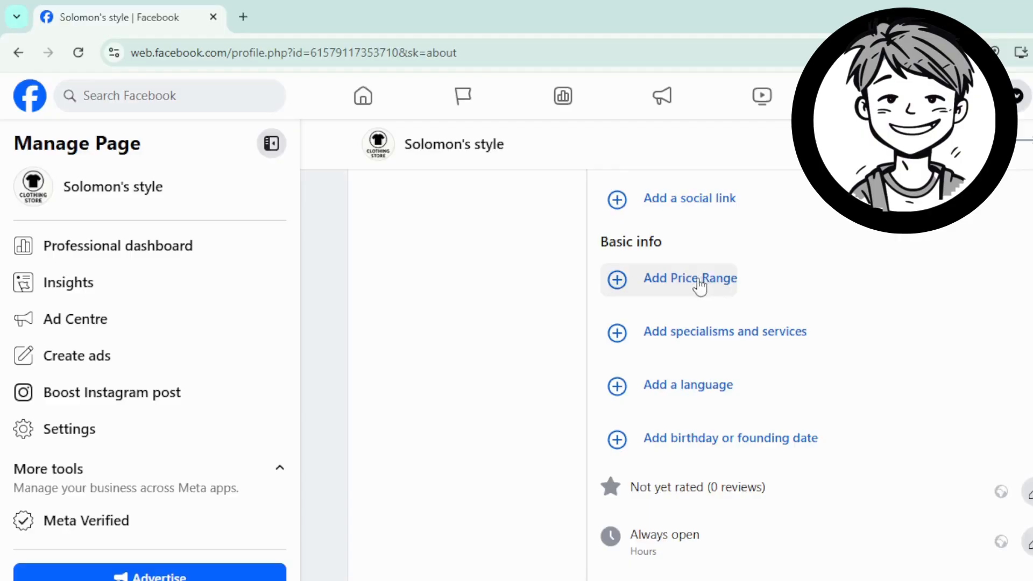
pyautogui.click(700, 285)
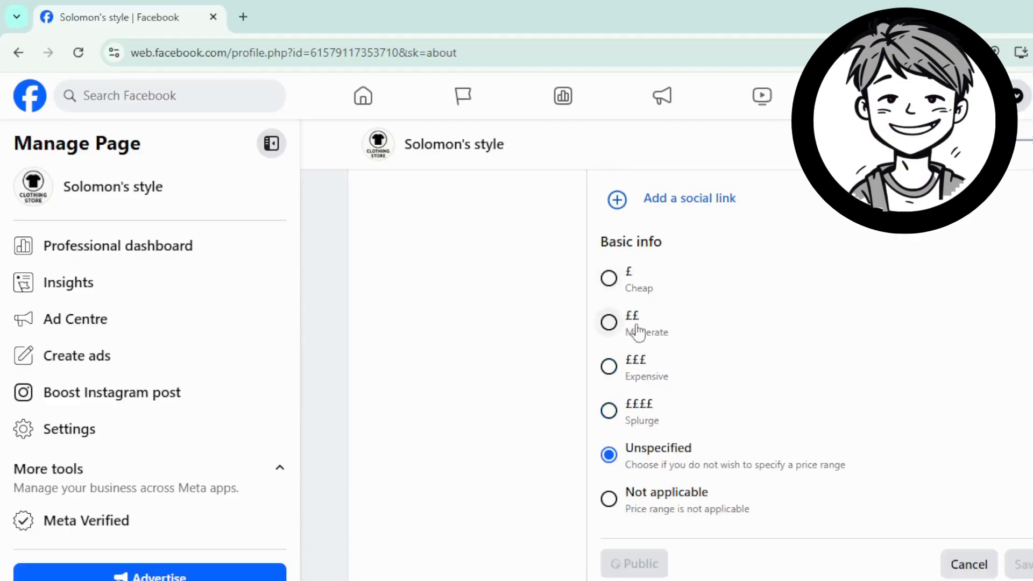
pyautogui.click(609, 323)
pyautogui.scroll(-5, 1002, 419)
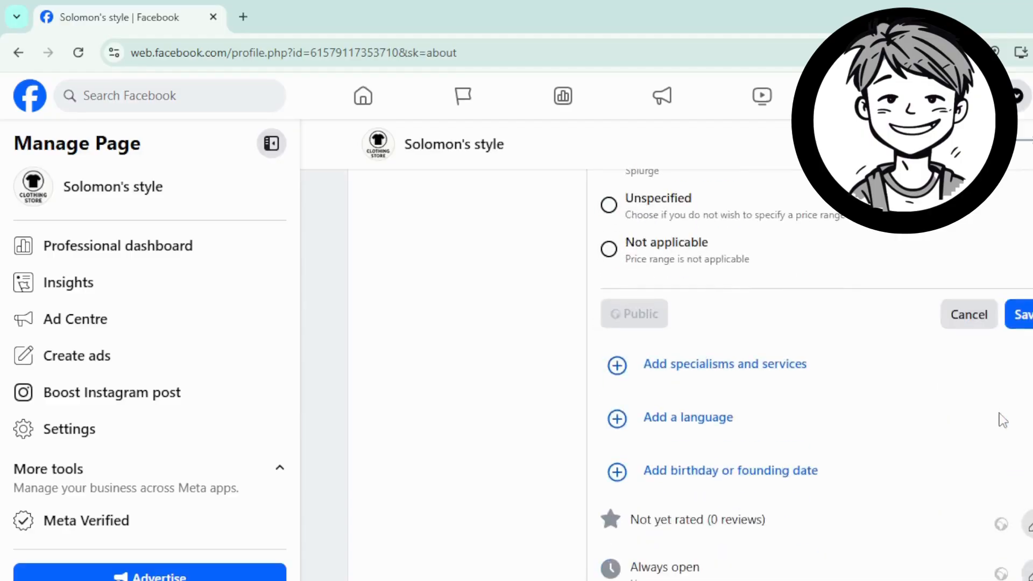
pyautogui.click(1025, 318)
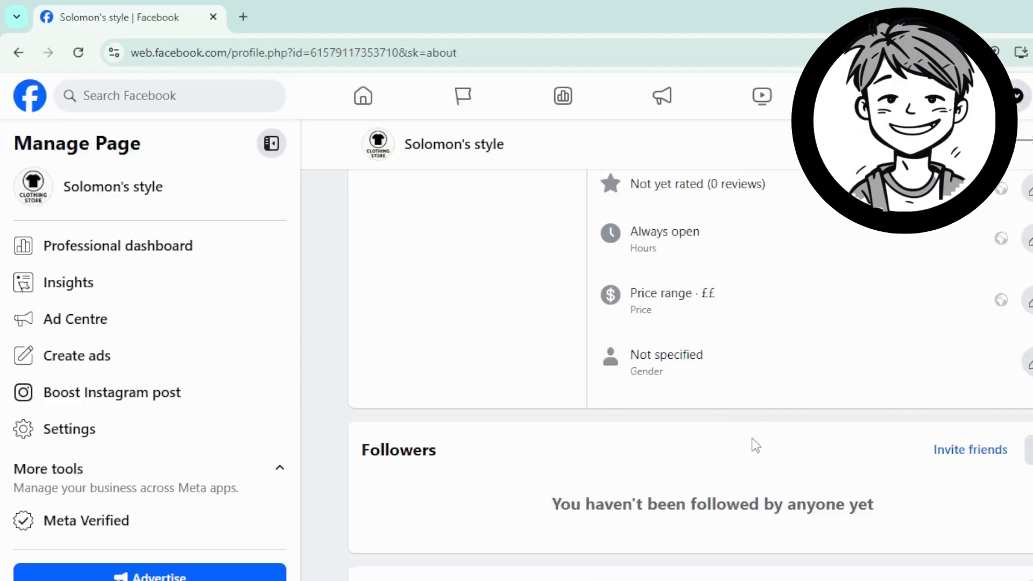
pyautogui.scroll(5, 696, 376)
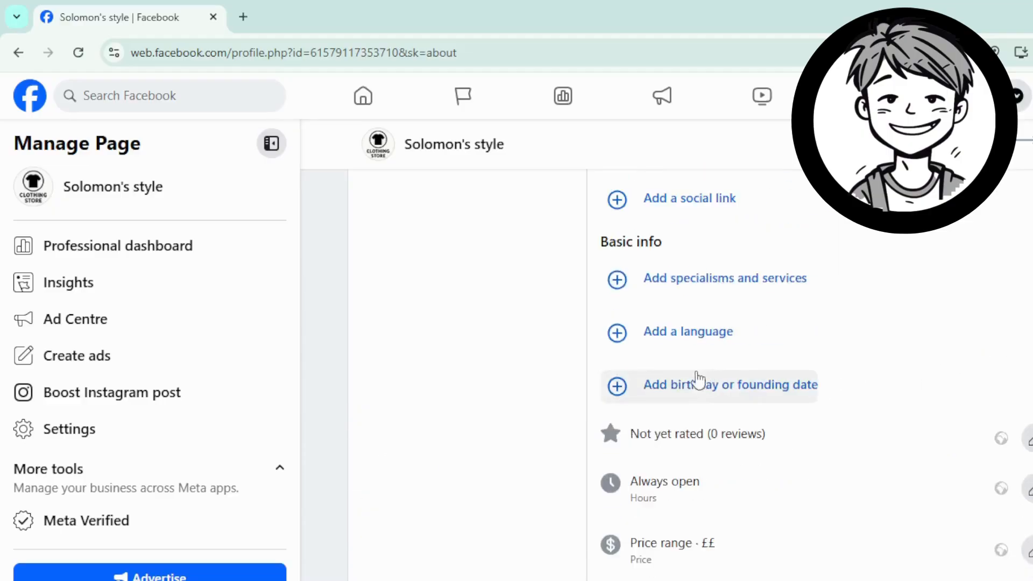
# Step: Search 'engli' and save English language (United States) as the page's language
pyautogui.click(676, 335)
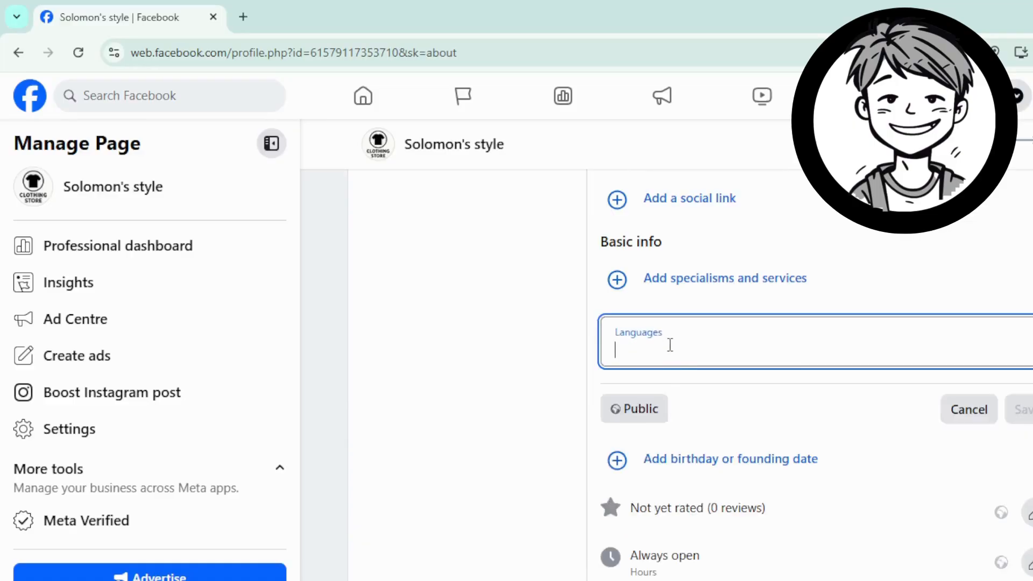
pyautogui.write('engli')
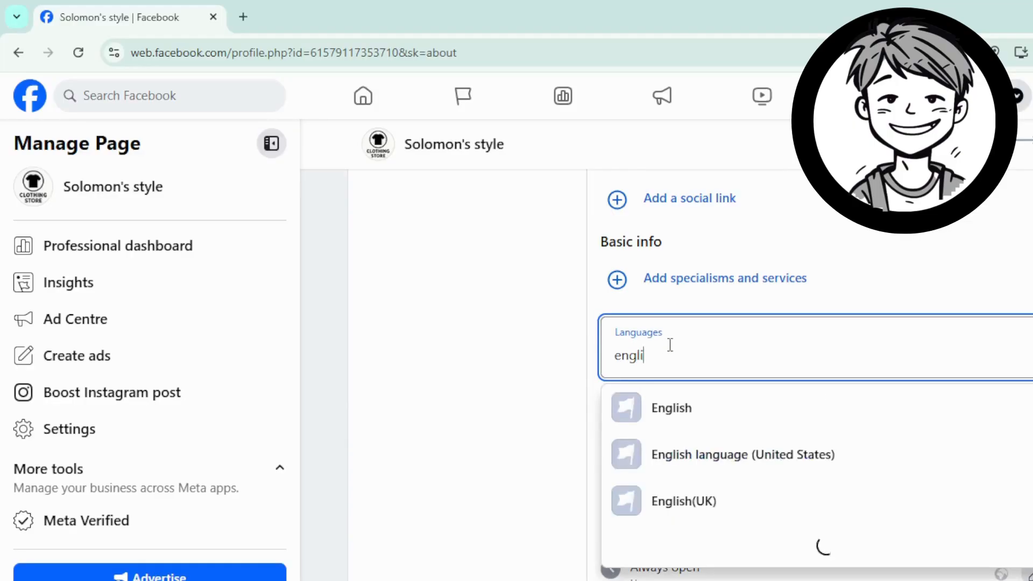
pyautogui.click(854, 468)
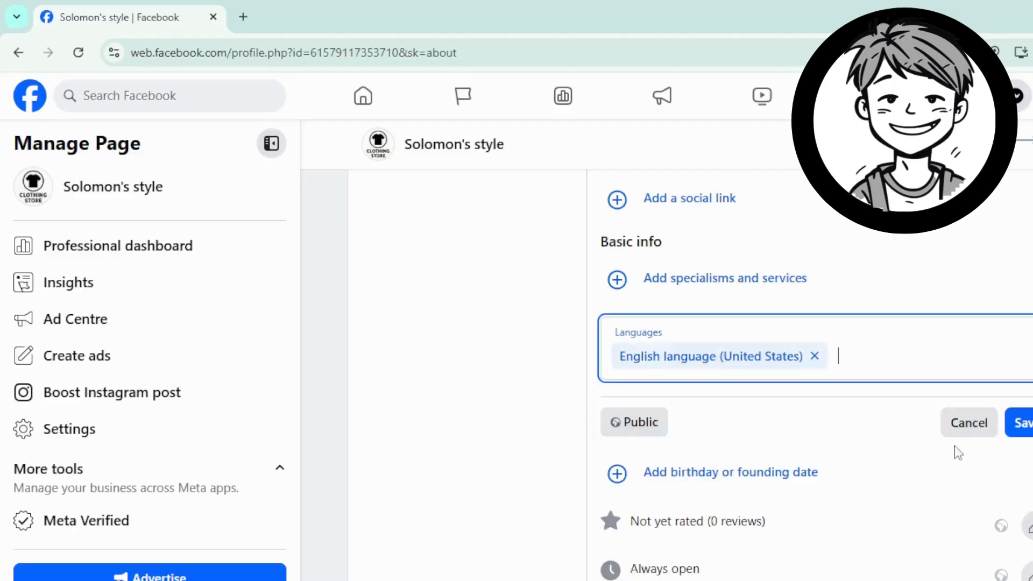
pyautogui.click(1025, 422)
pyautogui.scroll(-3, 709, 390)
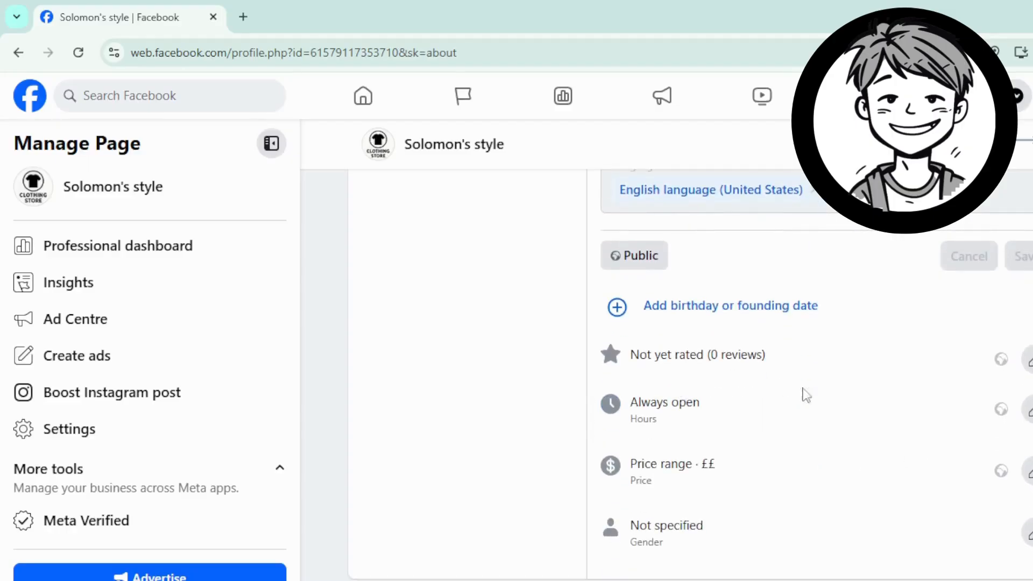
pyautogui.scroll(5, 780, 420)
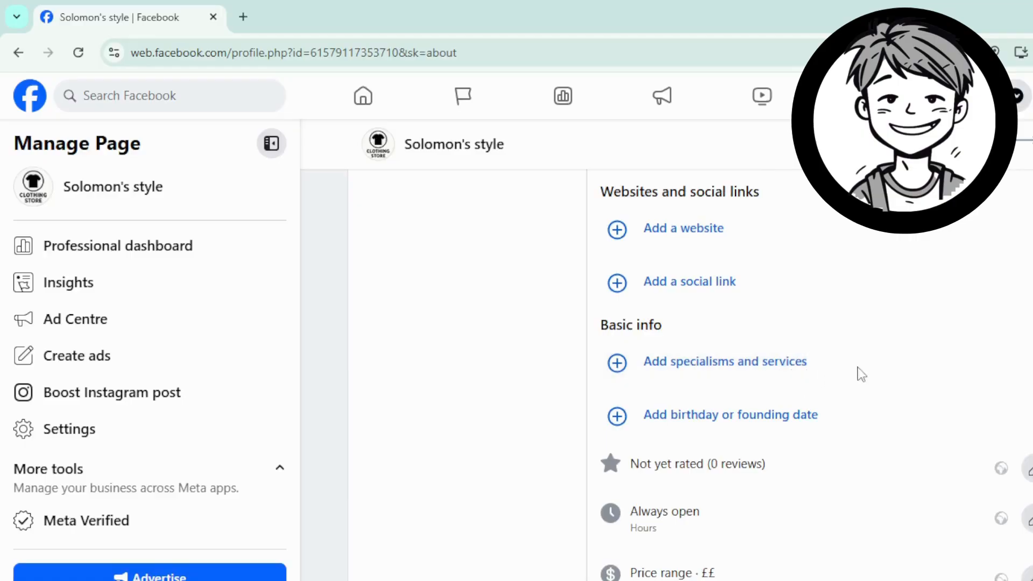
# Step: Save Delivery, Online booking, Reservations, In-store shopping and Contactless delivery as the page's services
pyautogui.click(801, 366)
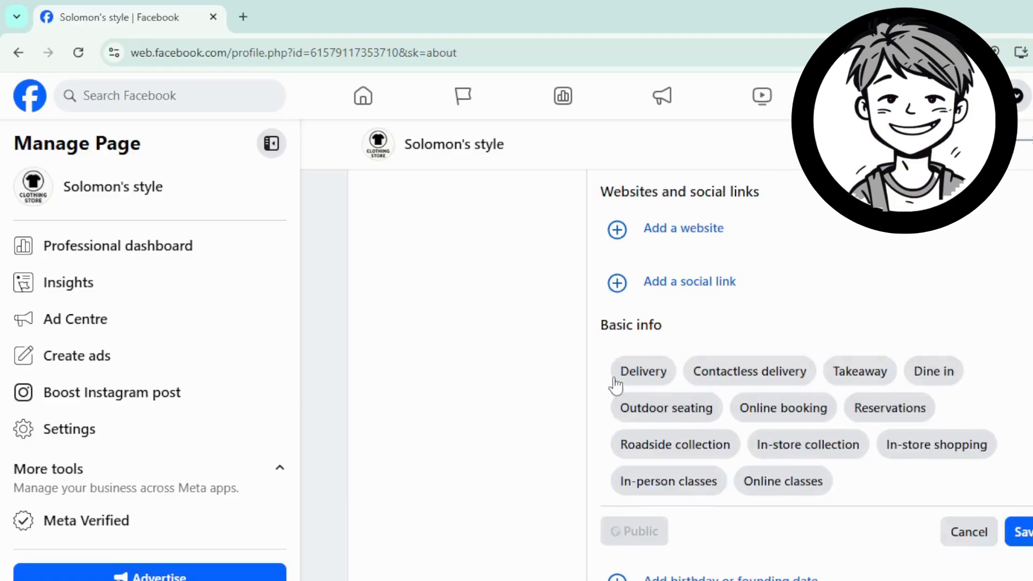
pyautogui.click(639, 375)
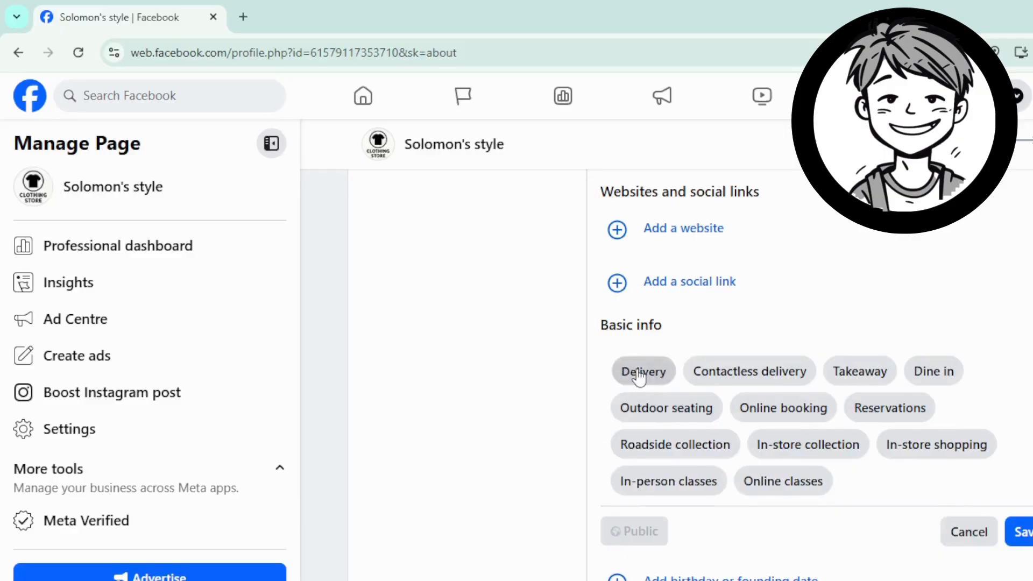
pyautogui.click(795, 412)
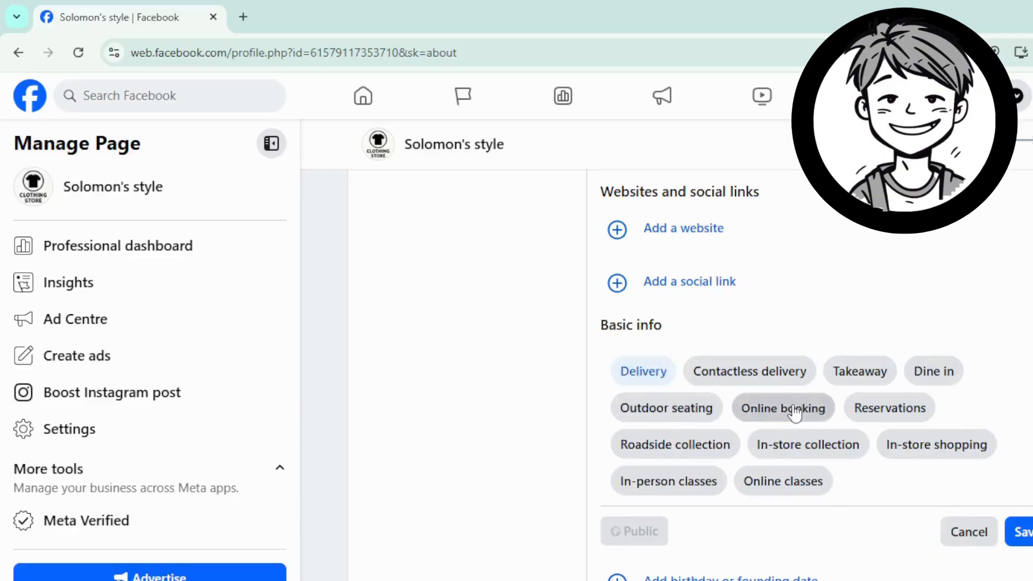
pyautogui.click(891, 411)
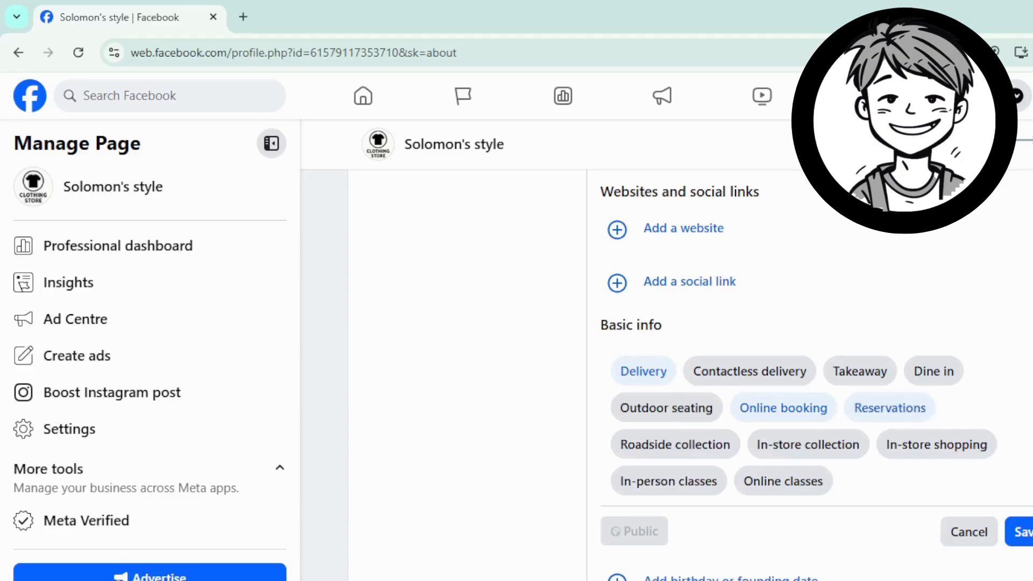
pyautogui.click(951, 455)
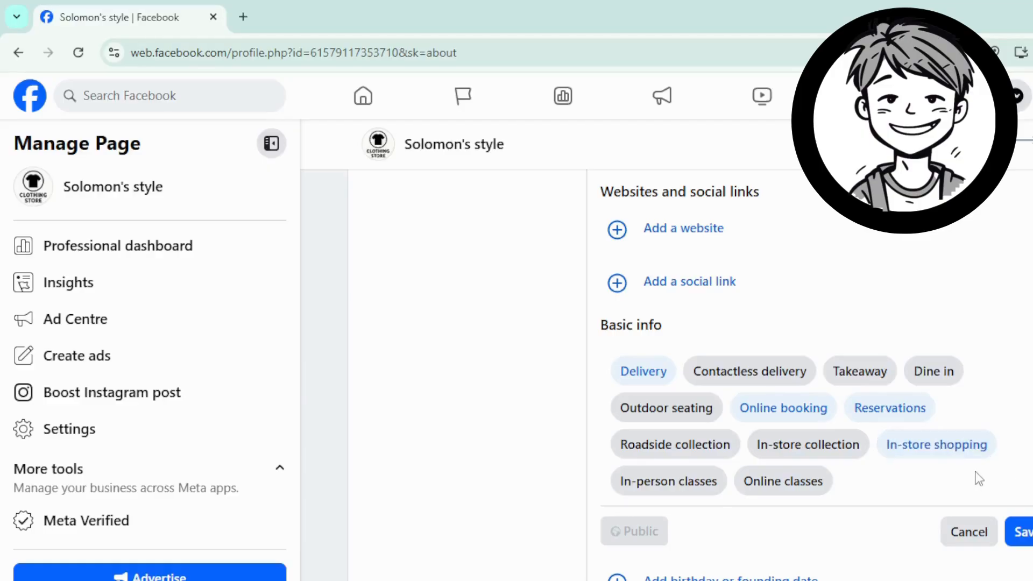
pyautogui.click(757, 381)
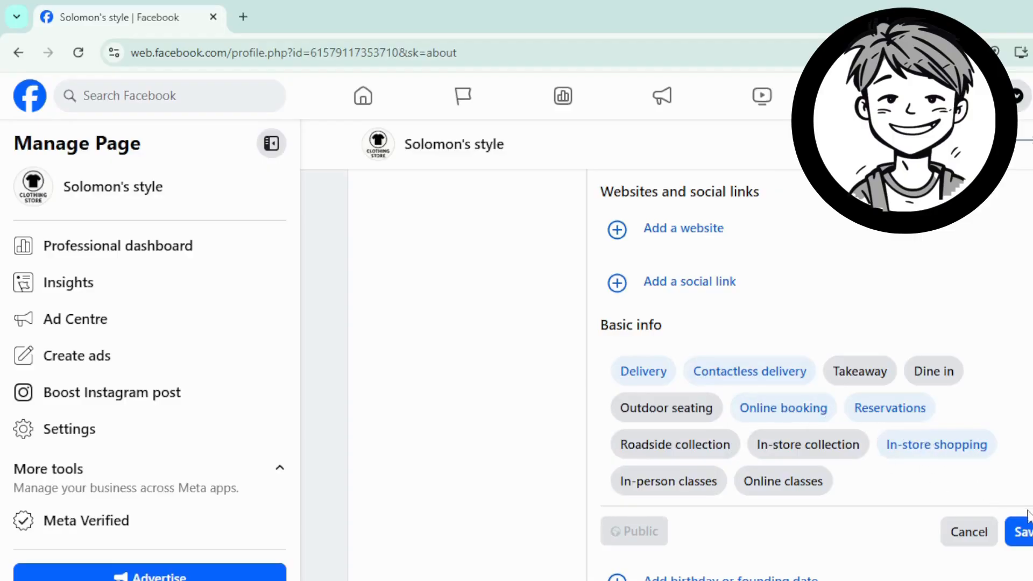
pyautogui.click(1027, 532)
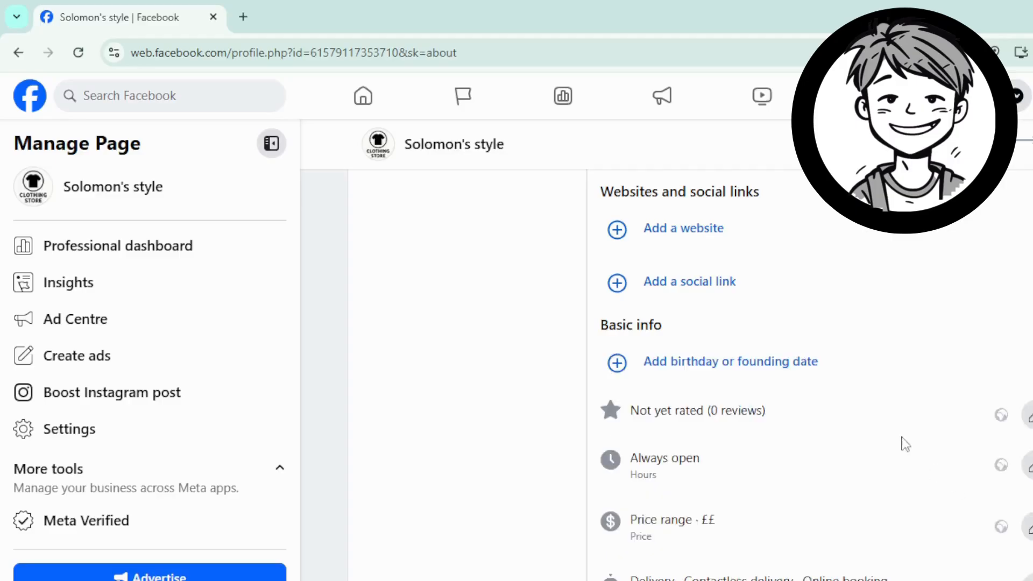
pyautogui.scroll(-5, 878, 406)
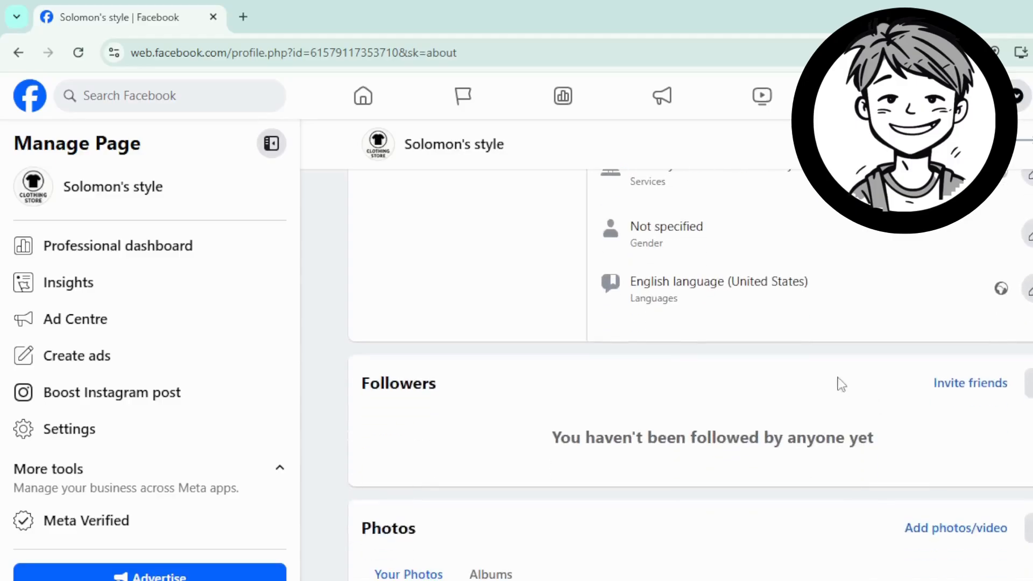
pyautogui.scroll(4, 840, 383)
pyautogui.scroll(3, 790, 375)
pyautogui.scroll(1, 723, 387)
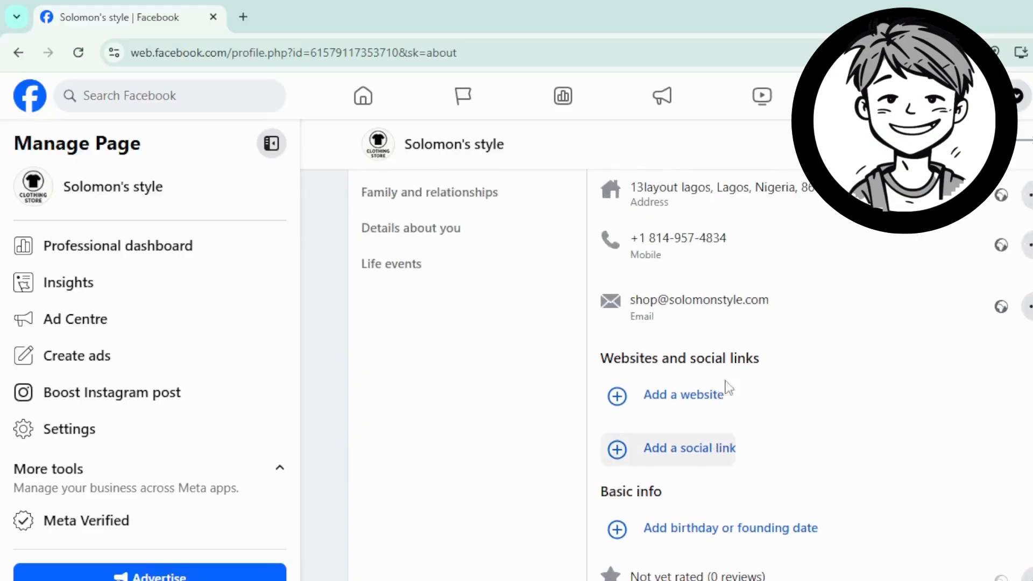
pyautogui.scroll(-1, 729, 390)
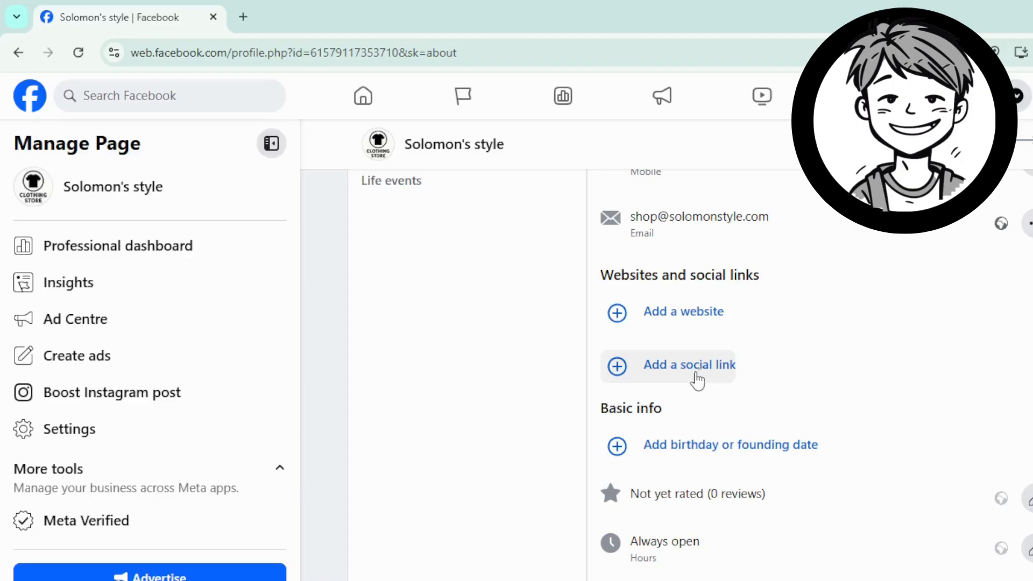
pyautogui.scroll(5, 695, 387)
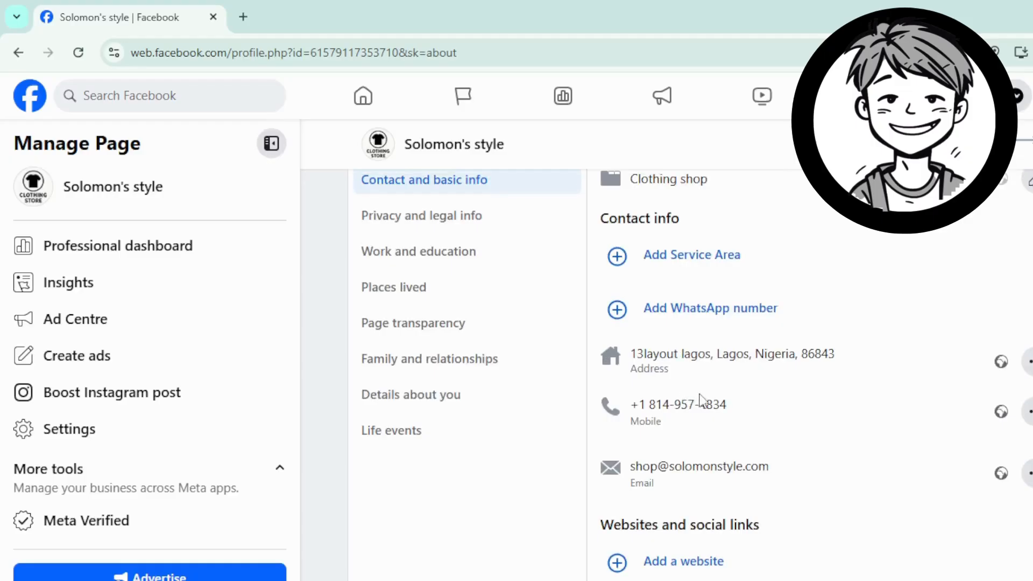
pyautogui.scroll(3, 780, 452)
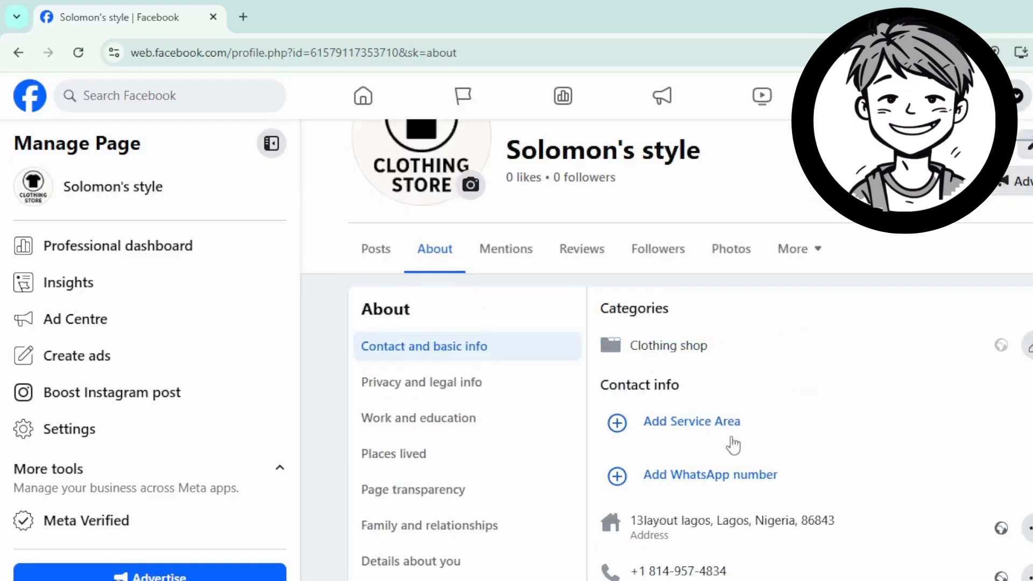
pyautogui.click(706, 423)
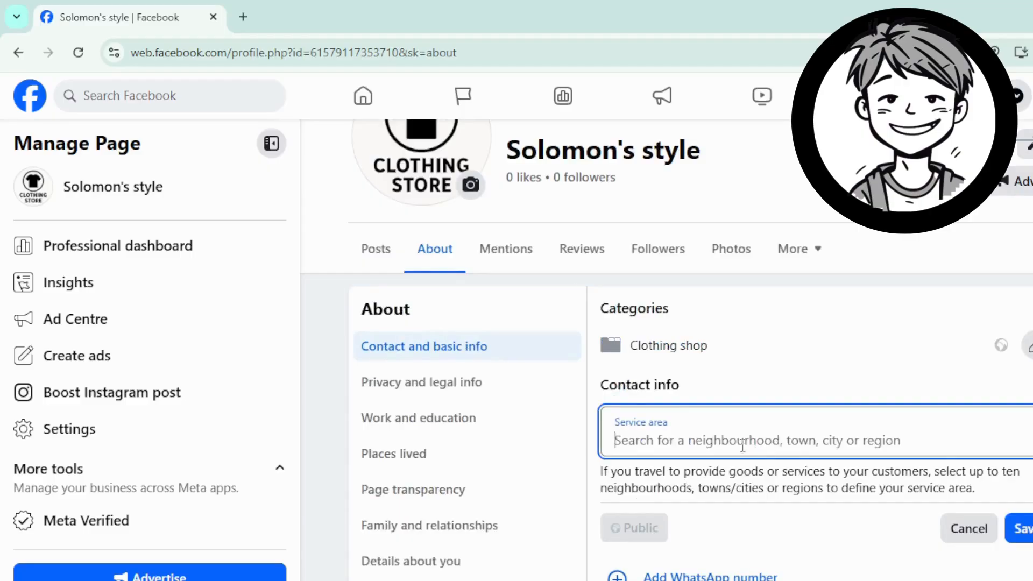
pyautogui.scroll(-2, 743, 447)
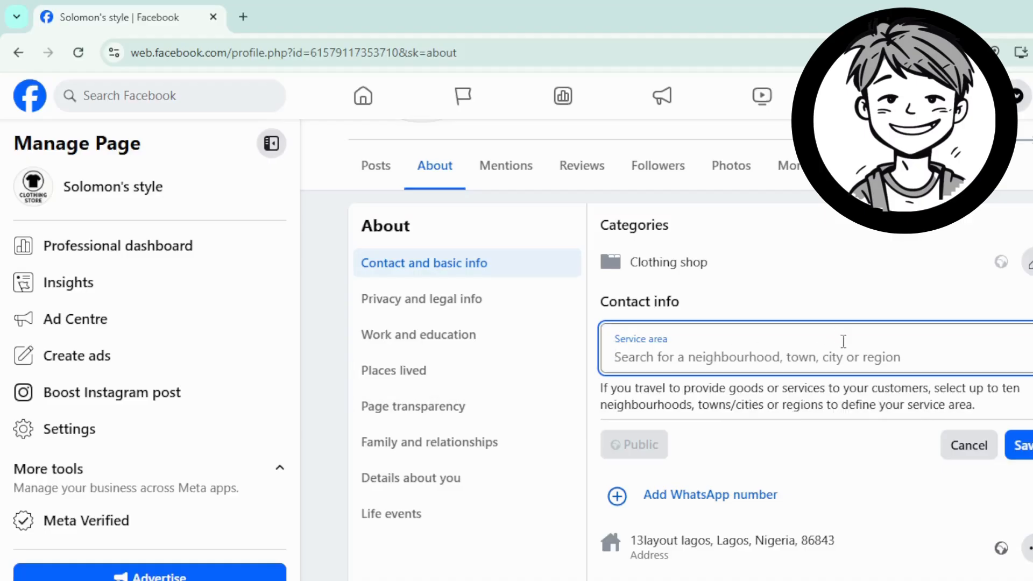
pyautogui.click(966, 451)
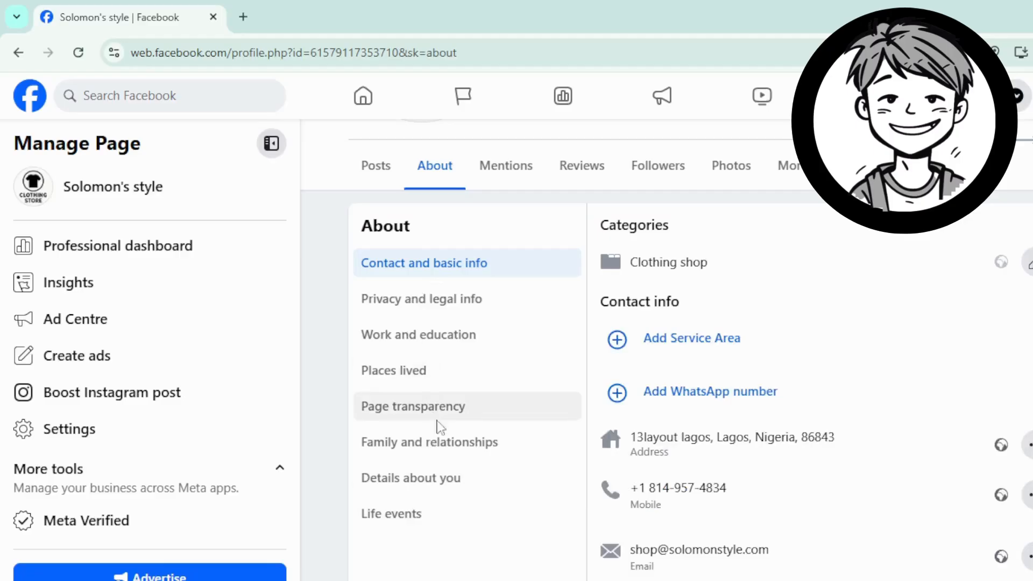
pyautogui.scroll(-3, 434, 426)
pyautogui.scroll(3, 436, 495)
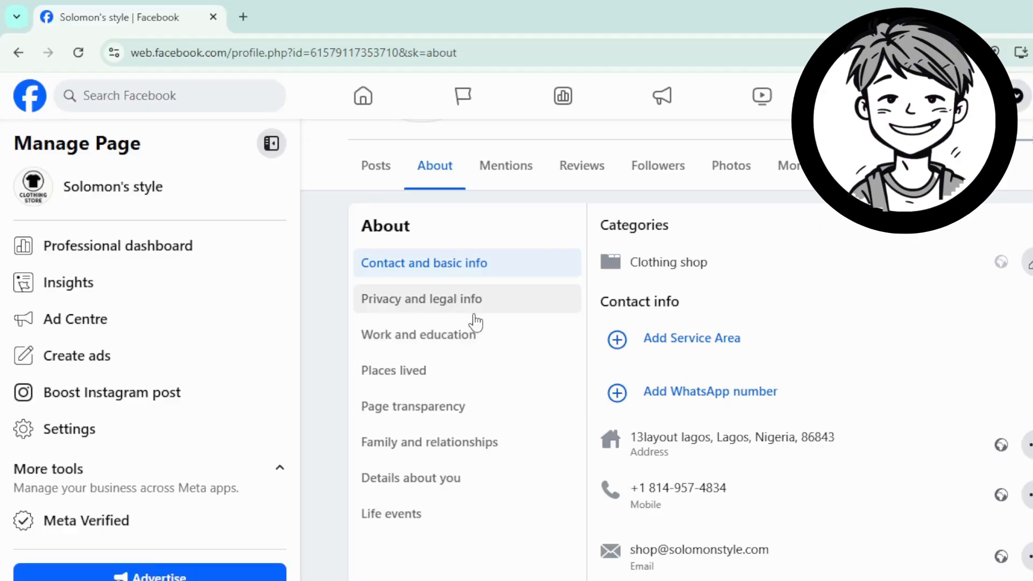
pyautogui.scroll(5, 673, 414)
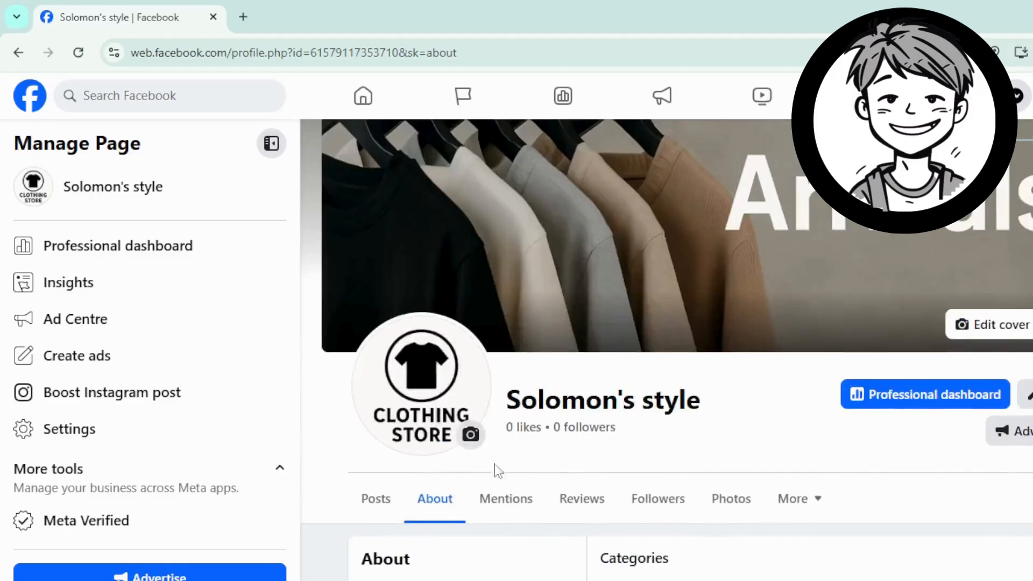